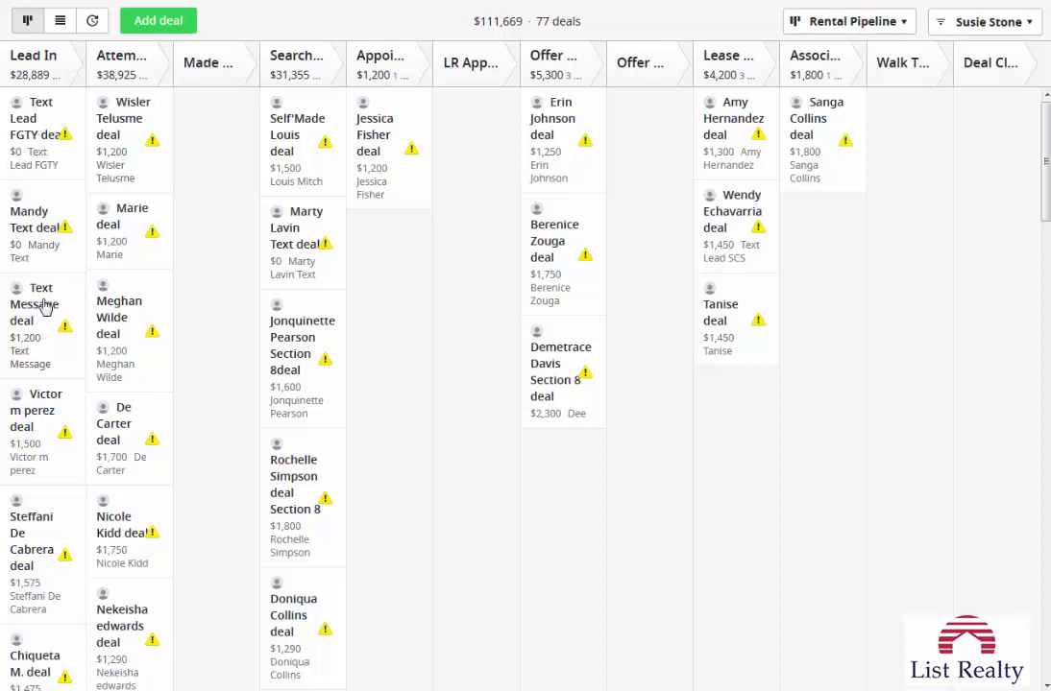
pyautogui.moveTo(31, 520)
pyautogui.mouseDown()
pyautogui.moveTo(133, 305)
pyautogui.moveTo(203, 119)
pyautogui.moveTo(244, 197)
pyautogui.moveTo(296, 260)
pyautogui.moveTo(366, 276)
pyautogui.moveTo(439, 242)
pyautogui.moveTo(615, 218)
pyautogui.moveTo(591, 228)
pyautogui.moveTo(216, 99)
pyautogui.moveTo(35, 521)
pyautogui.mouseUp()
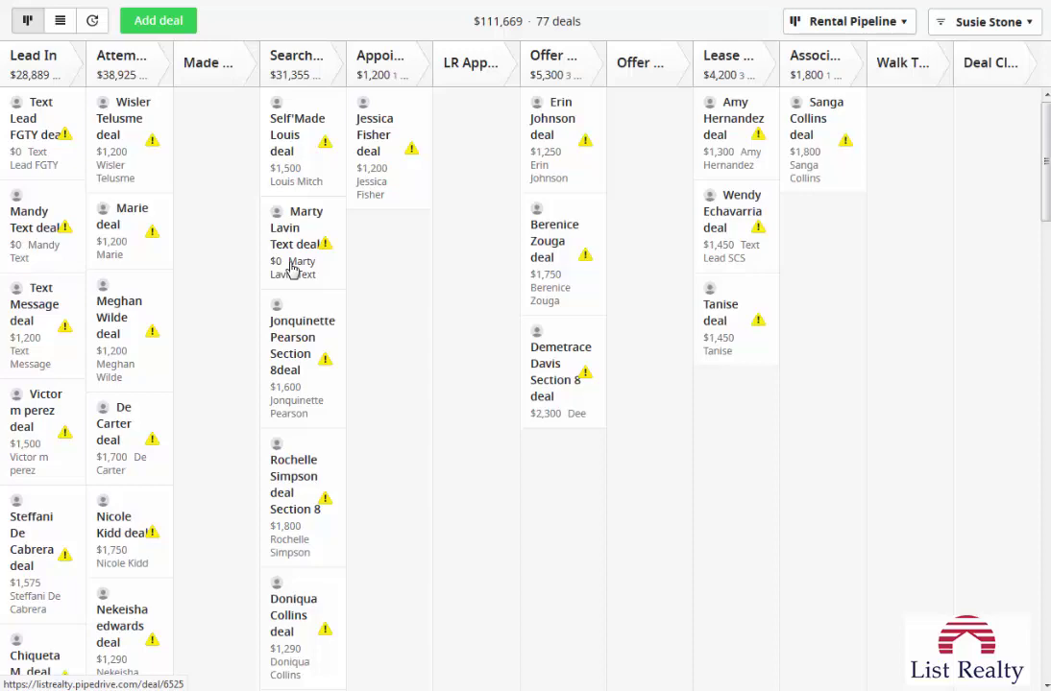
pyautogui.moveTo(292, 268); pyautogui.dragTo(340, 293)
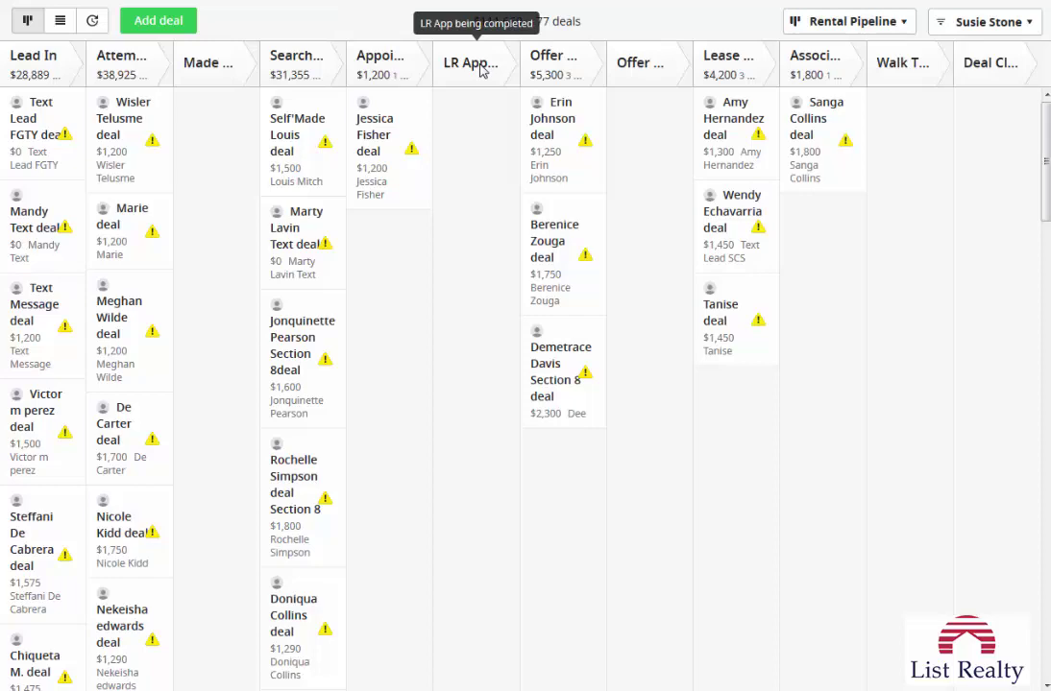
# Move the $1,200 deal from Appointment Set to LR App being completed and through the two offer stages of the Rental Pipeline.
pyautogui.moveTo(398, 106); pyautogui.dragTo(485, 108)
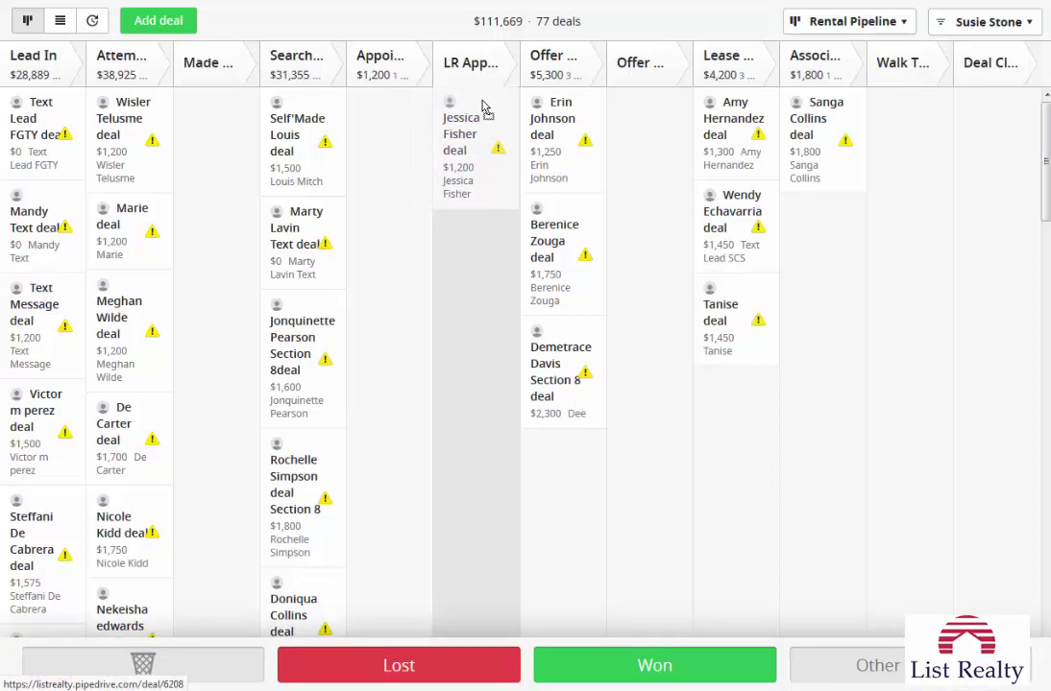
pyautogui.moveTo(485, 108); pyautogui.dragTo(483, 107)
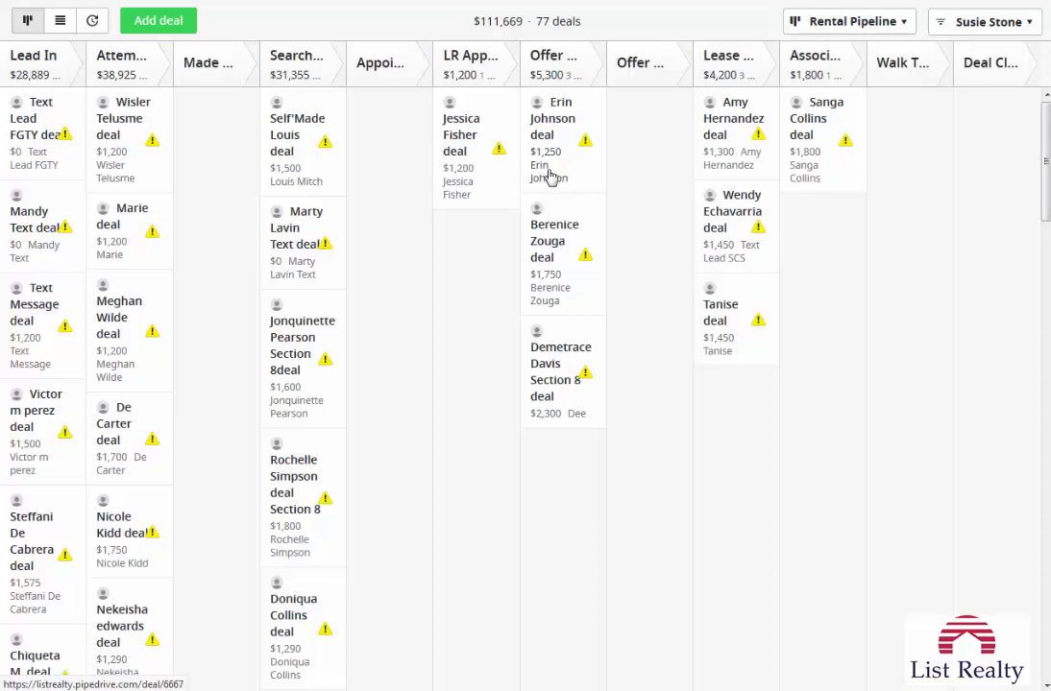
pyautogui.moveTo(481, 170); pyautogui.dragTo(586, 494)
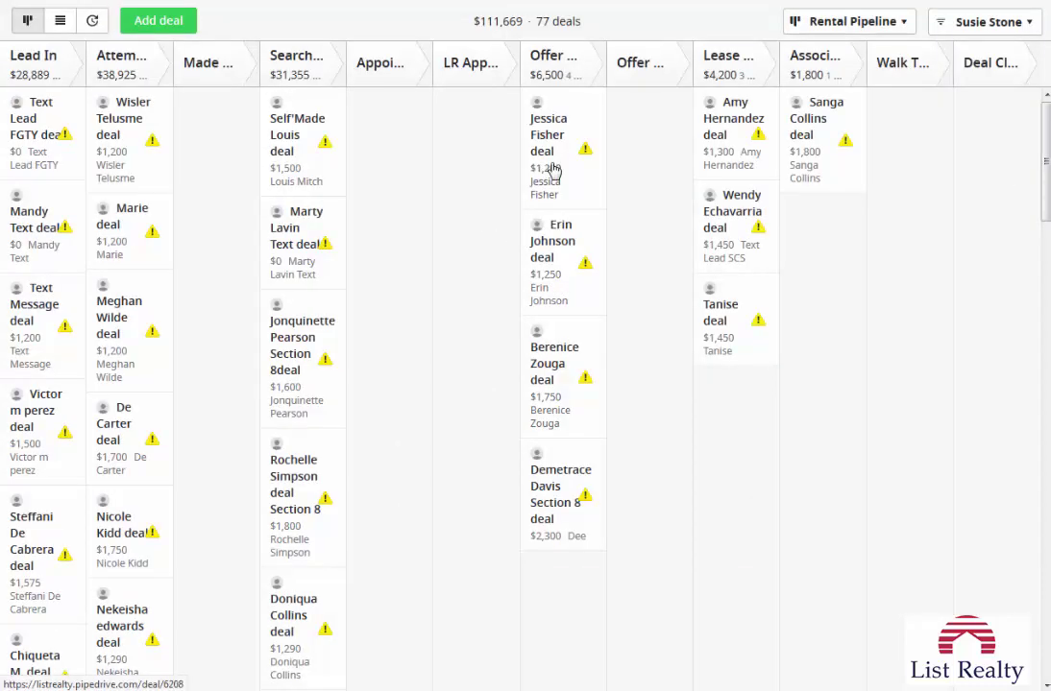
pyautogui.moveTo(553, 169); pyautogui.dragTo(643, 171)
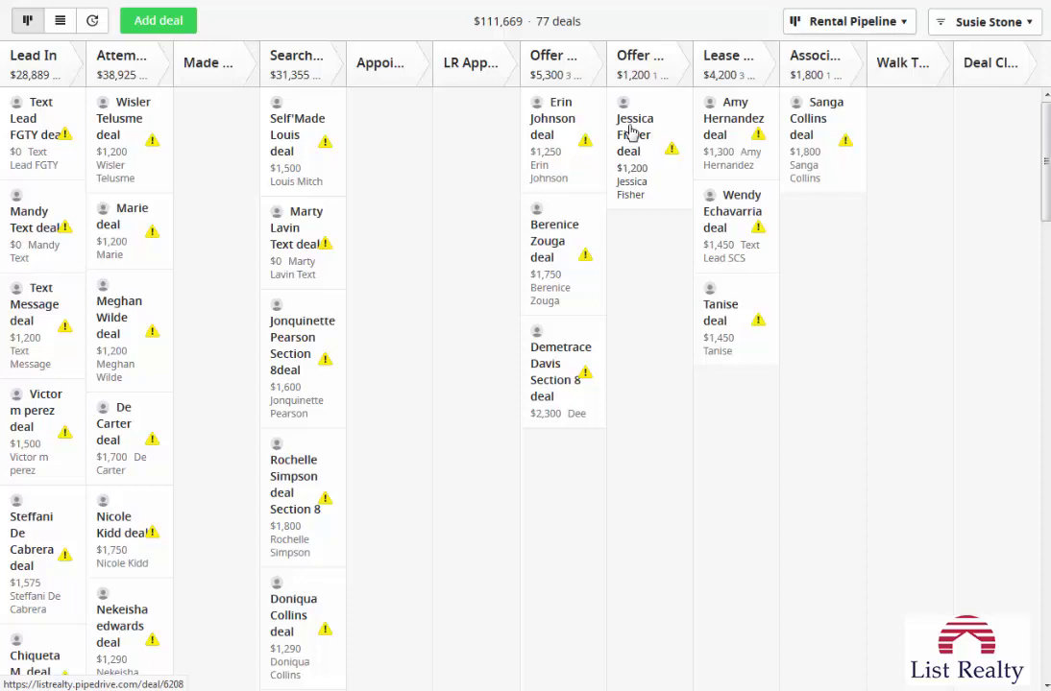
# Advance the $1,200 deal through the lease, association and Walk Thru Scheduled stages to Deal Closed Disbursment Sent.
pyautogui.moveTo(646, 129); pyautogui.dragTo(733, 345)
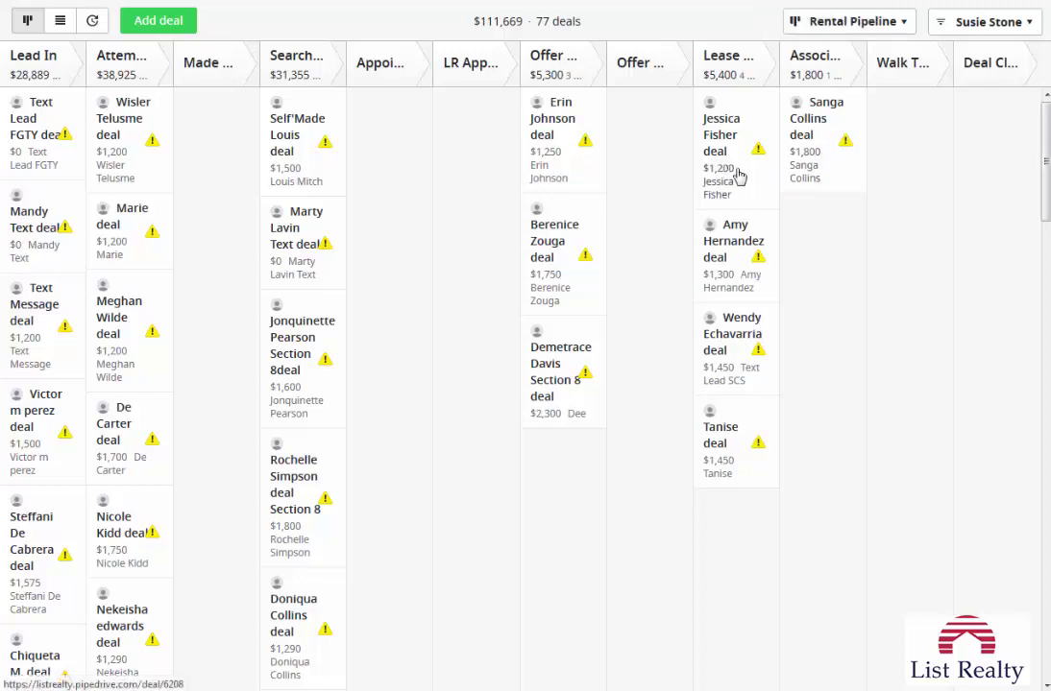
pyautogui.moveTo(734, 171); pyautogui.dragTo(816, 278)
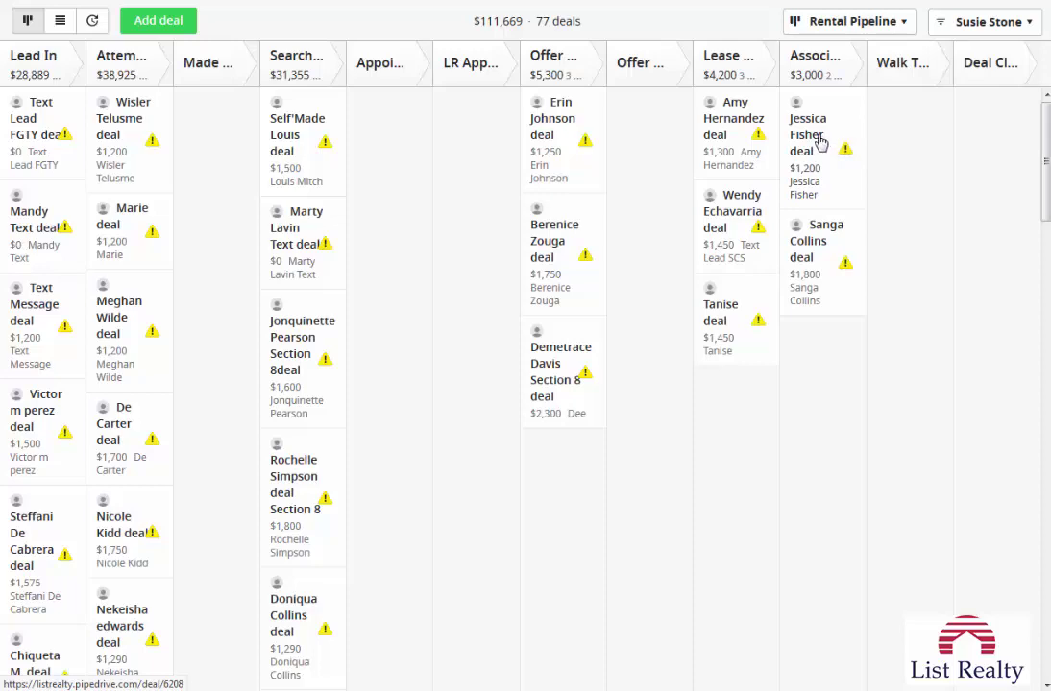
pyautogui.moveTo(819, 143); pyautogui.dragTo(909, 156)
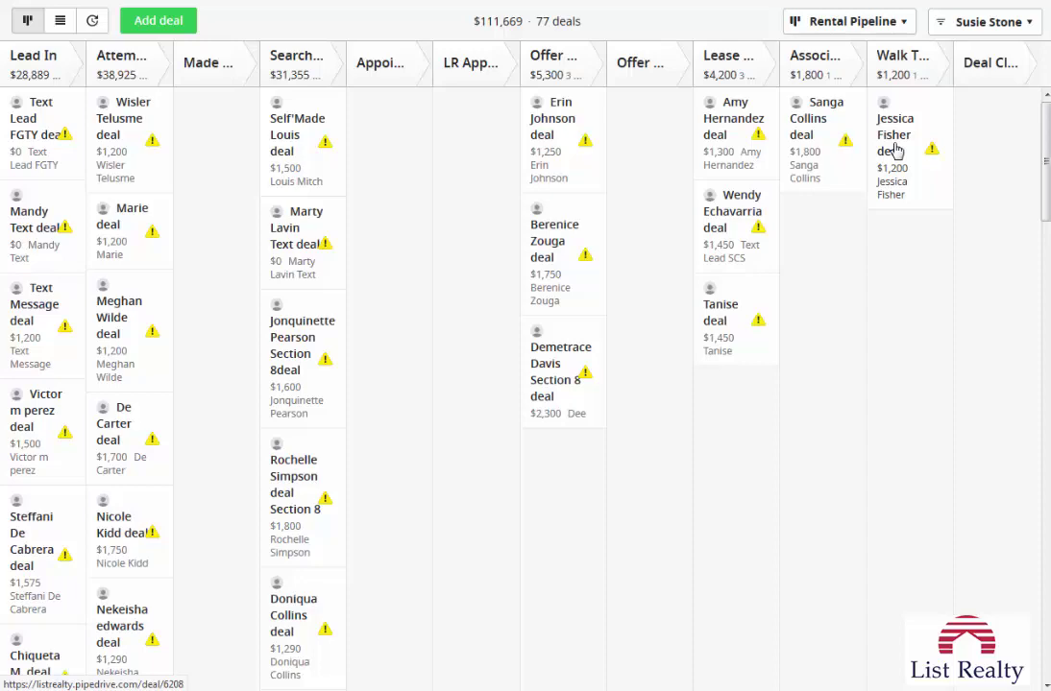
pyautogui.moveTo(896, 148); pyautogui.dragTo(982, 146)
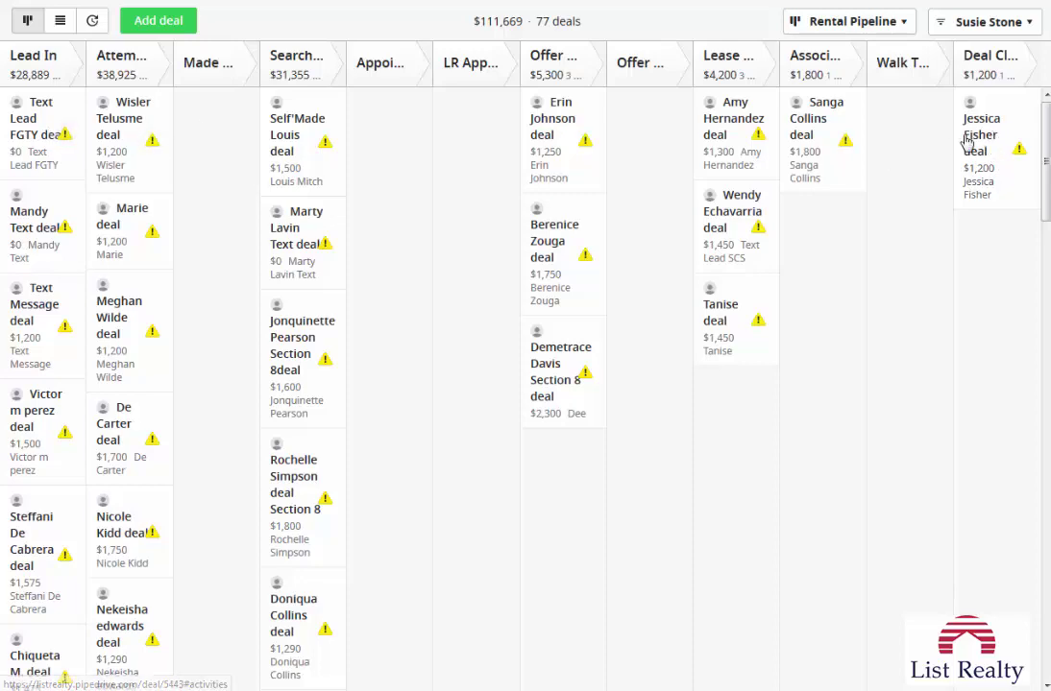
# Review the stage history of the $1,200 deal in Deal Closed Disbursment Sent and move the deal back to Attempted Contact.
pyautogui.click(985, 133)
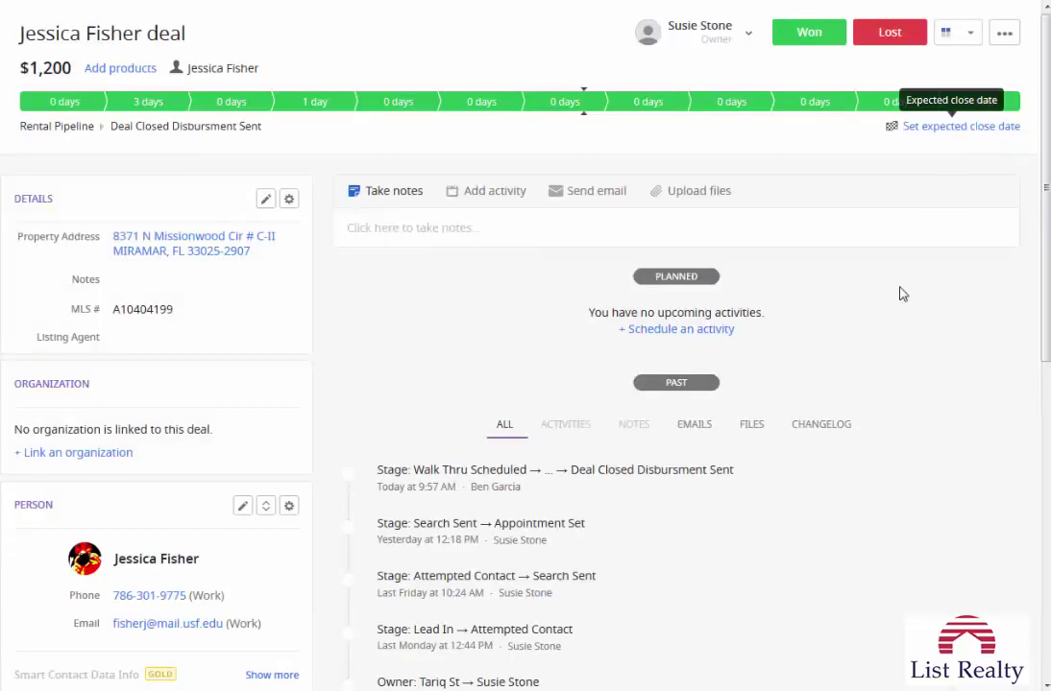
pyautogui.scroll(-1, 854, 514)
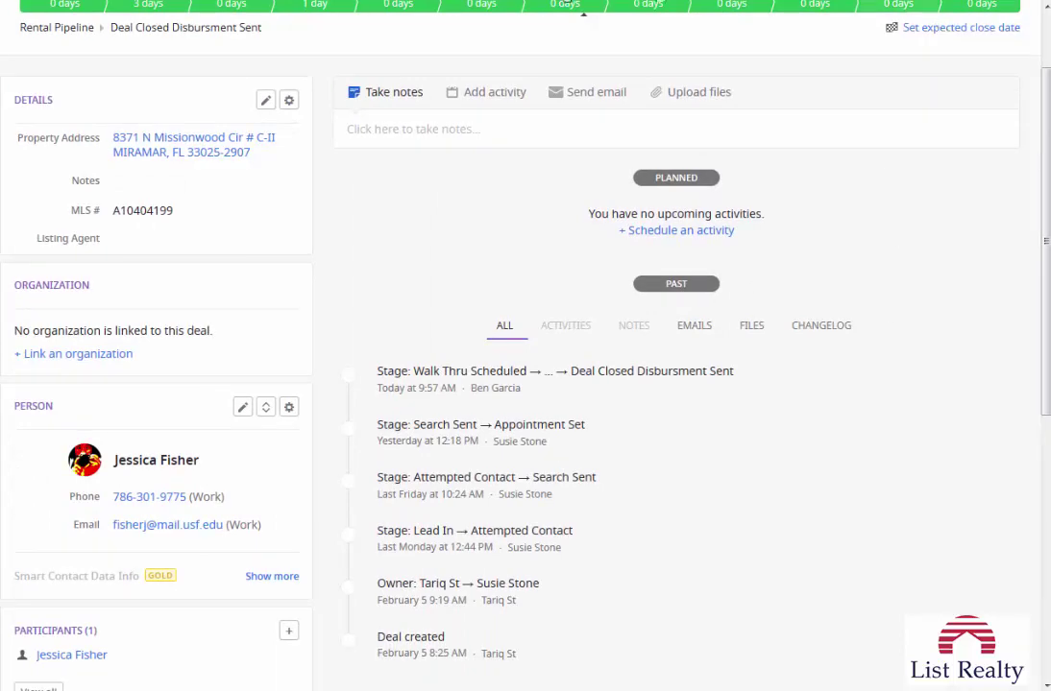
pyautogui.click(321, 3)
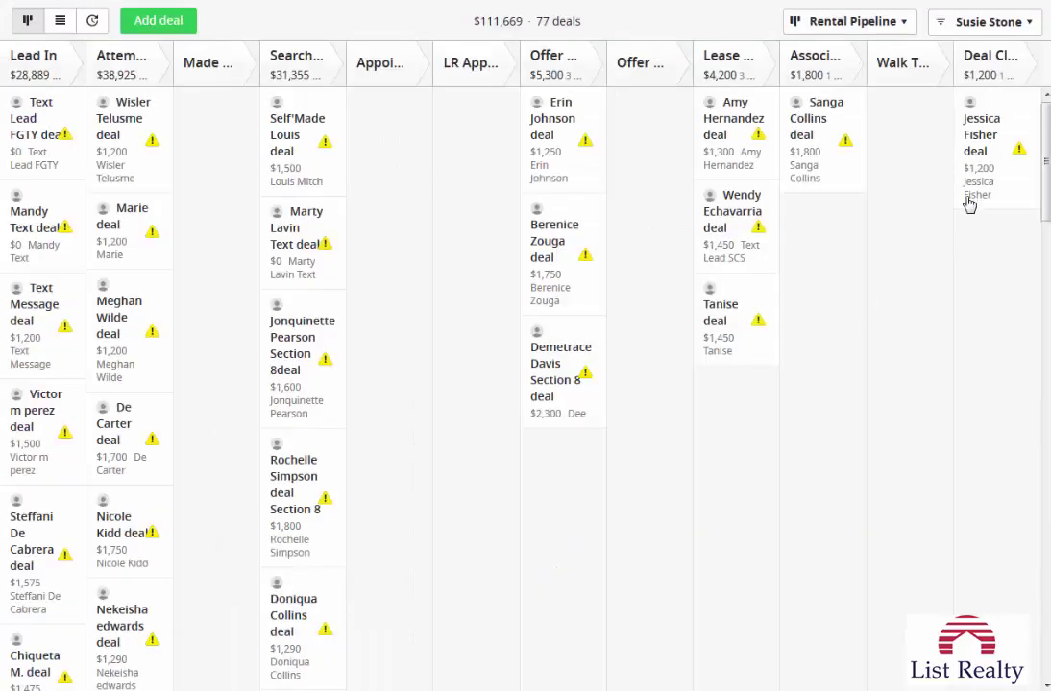
pyautogui.moveTo(970, 162); pyautogui.dragTo(103, 419)
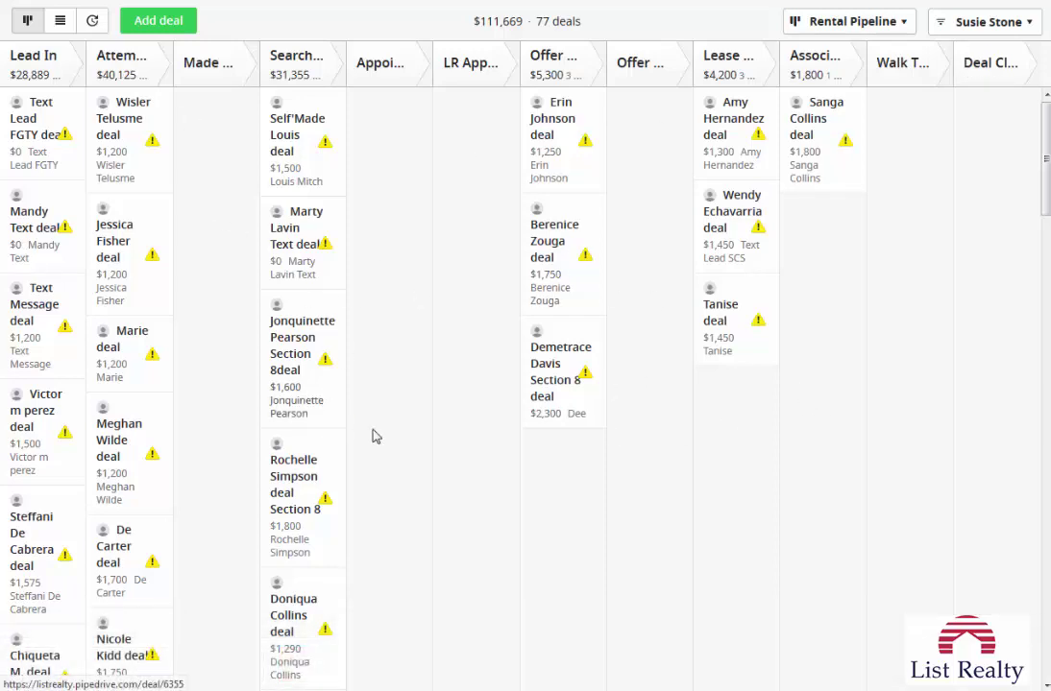
pyautogui.scroll(-2, 368, 416)
pyautogui.scroll(2, 369, 417)
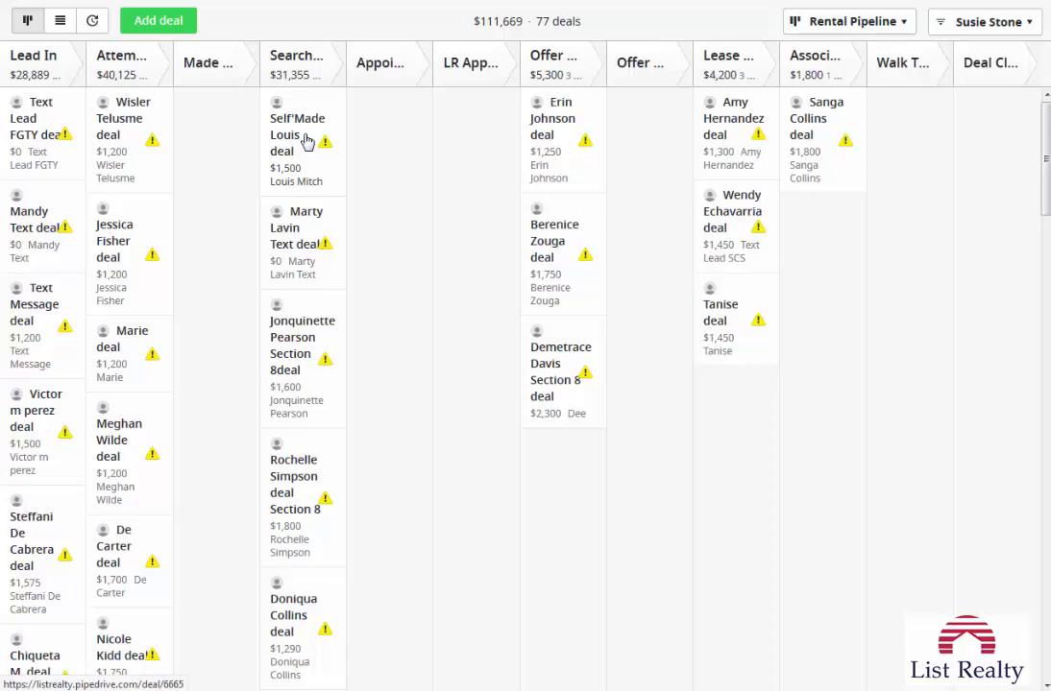
pyautogui.moveTo(306, 141)
pyautogui.mouseDown()
pyautogui.moveTo(387, 141)
pyautogui.moveTo(307, 143)
pyautogui.mouseUp()
# Examine the $1,575 Lead In deal's price, contact details and note, and return to the pipeline.
pyautogui.click(31, 531)
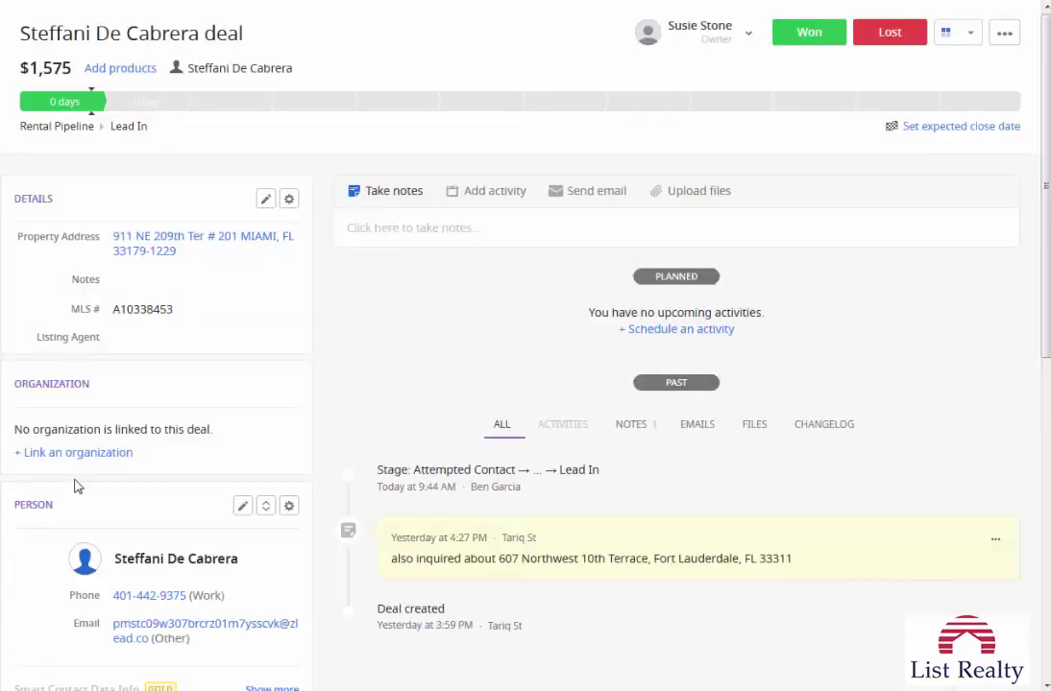
pyautogui.scroll(-3, 393, 360)
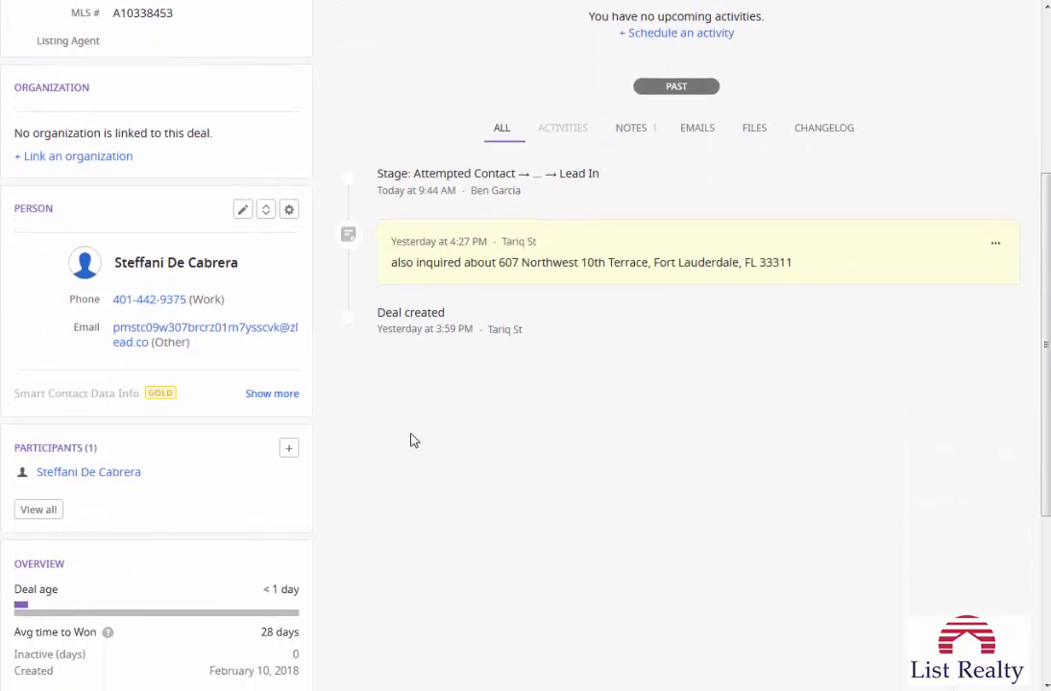
pyautogui.scroll(3, 410, 439)
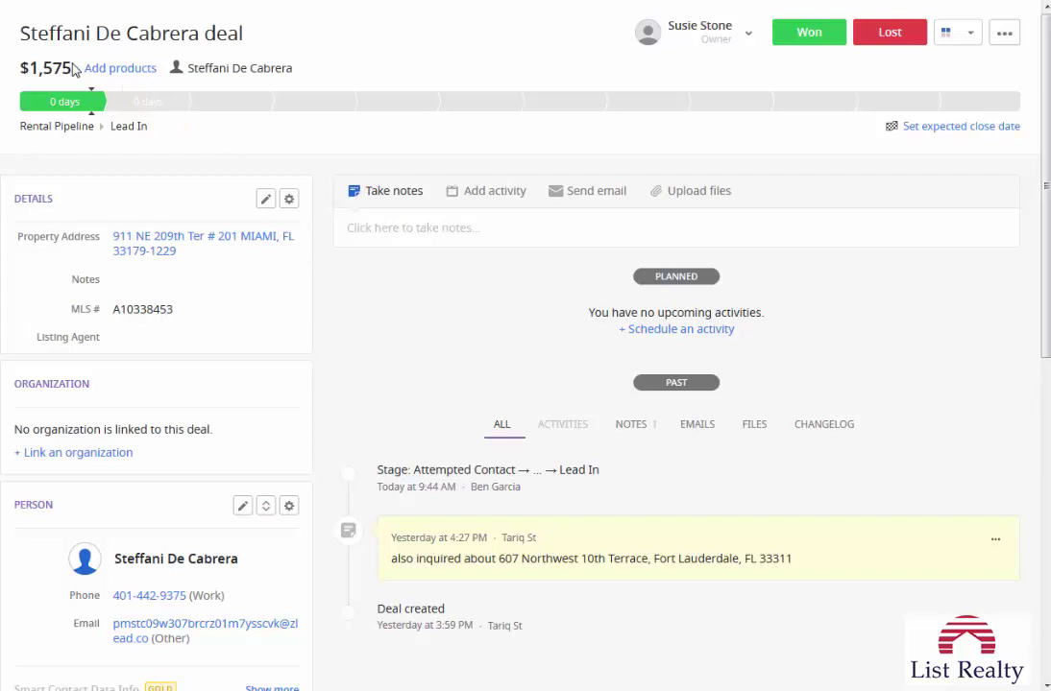
pyautogui.moveTo(19, 69); pyautogui.dragTo(71, 69)
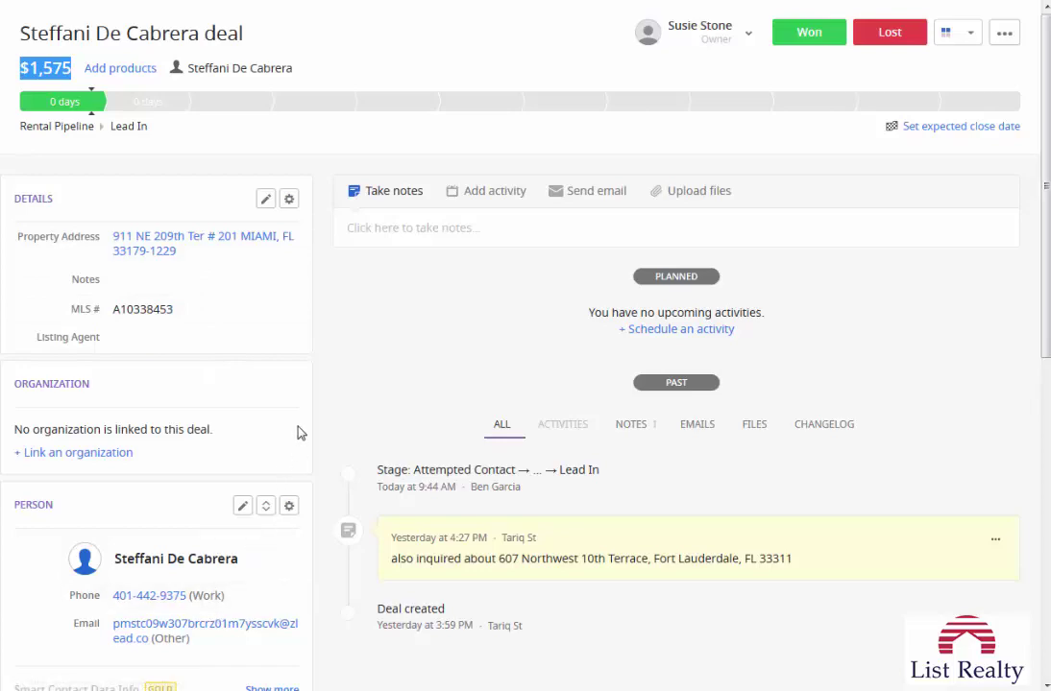
pyautogui.click(248, 1)
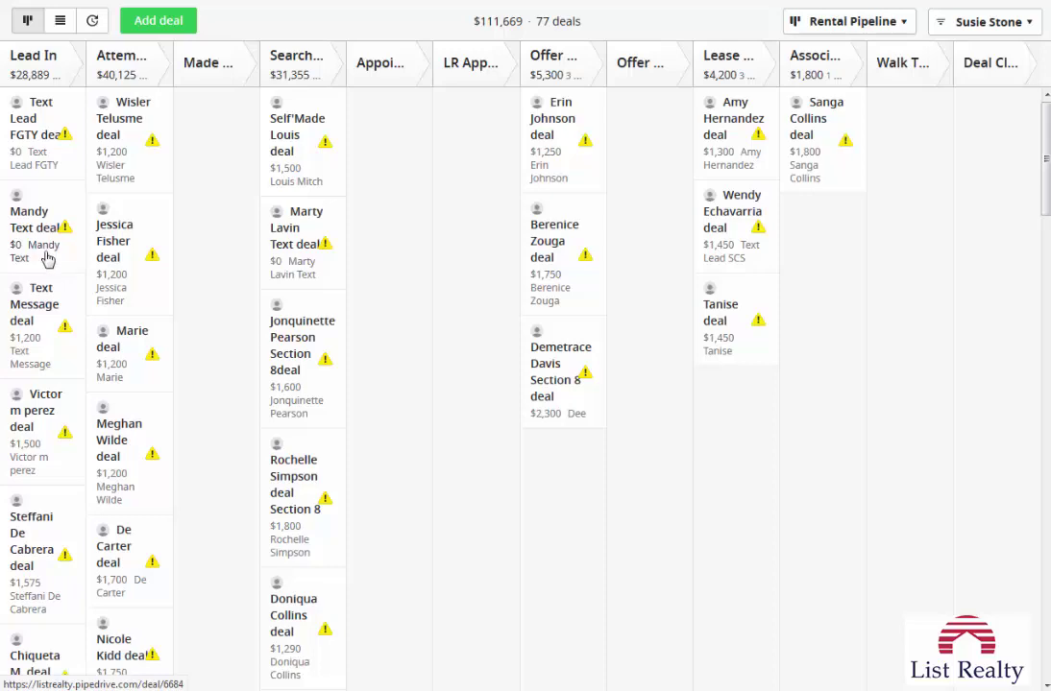
# Reopen the $1,575 Lead In deal and look up its MLS number A10338453 in Matrix.
pyautogui.click(19, 559)
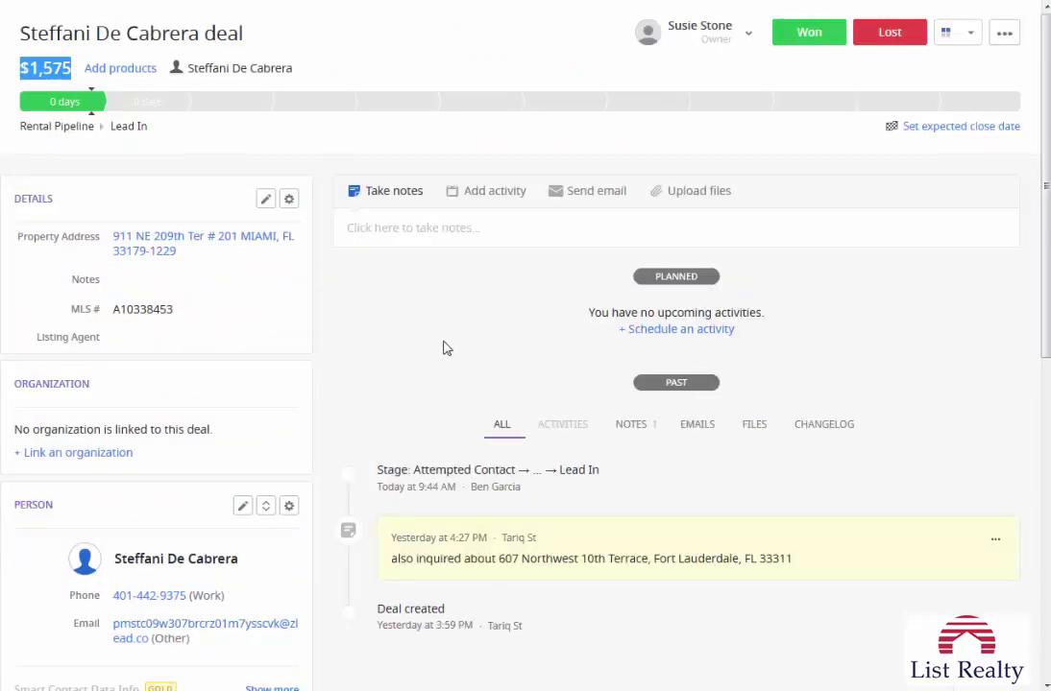
pyautogui.scroll(-2, 446, 342)
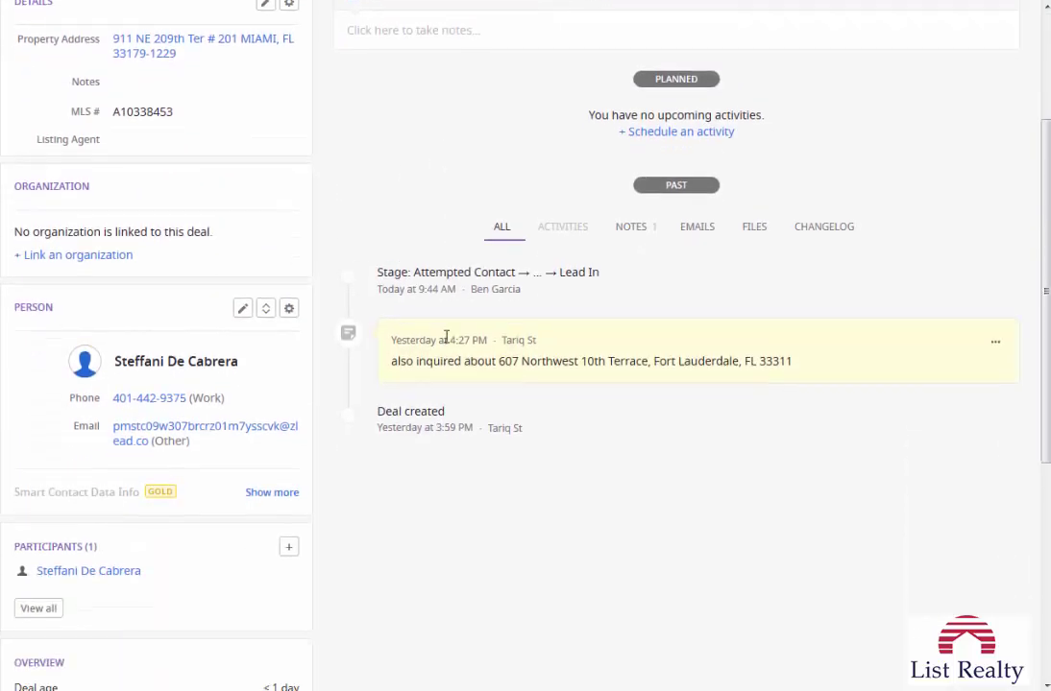
pyautogui.scroll(2, 445, 335)
pyautogui.moveTo(175, 310); pyautogui.dragTo(115, 313)
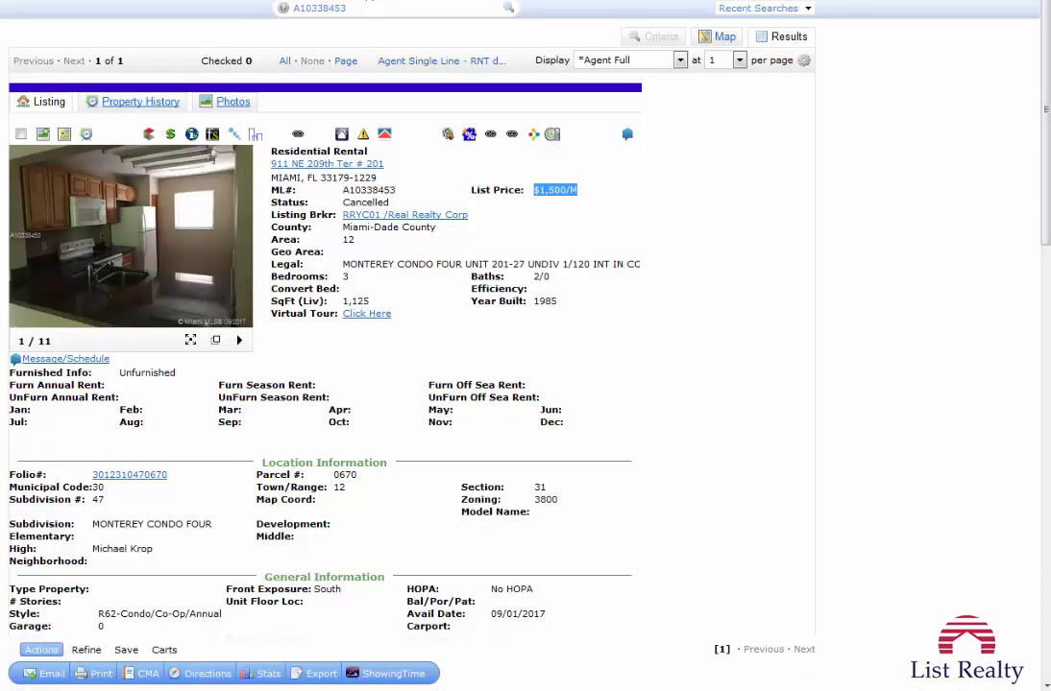
pyautogui.moveTo(371, 9); pyautogui.dragTo(273, 15)
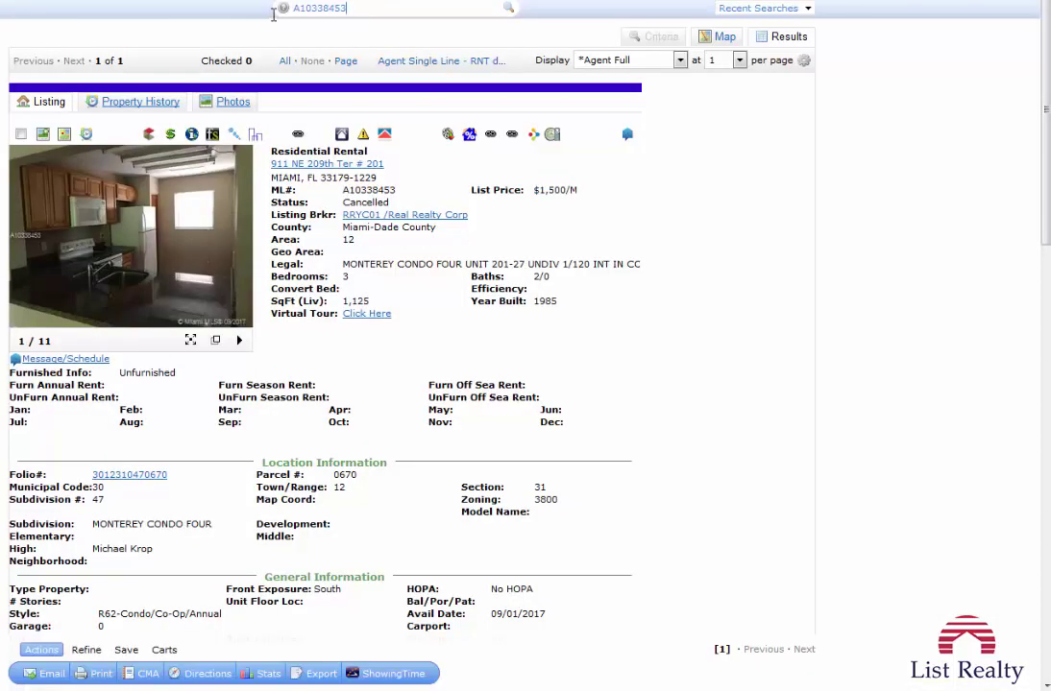
pyautogui.press('Return')
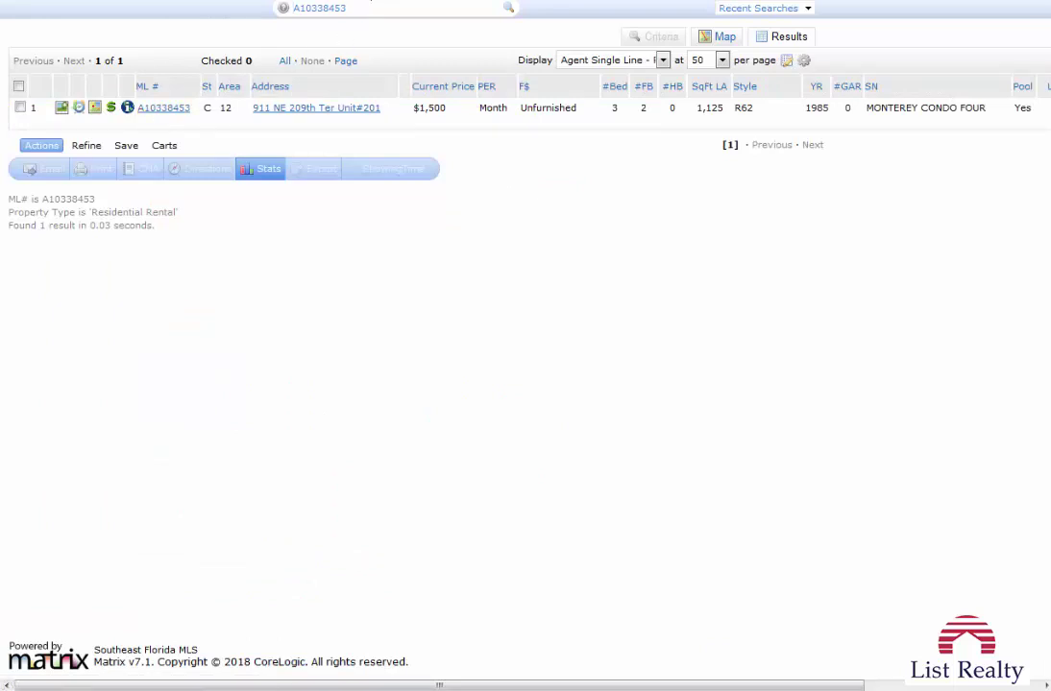
# Review the status and property history of listing A10338453 and switch back to the Pipedrive deal.
pyautogui.click(163, 109)
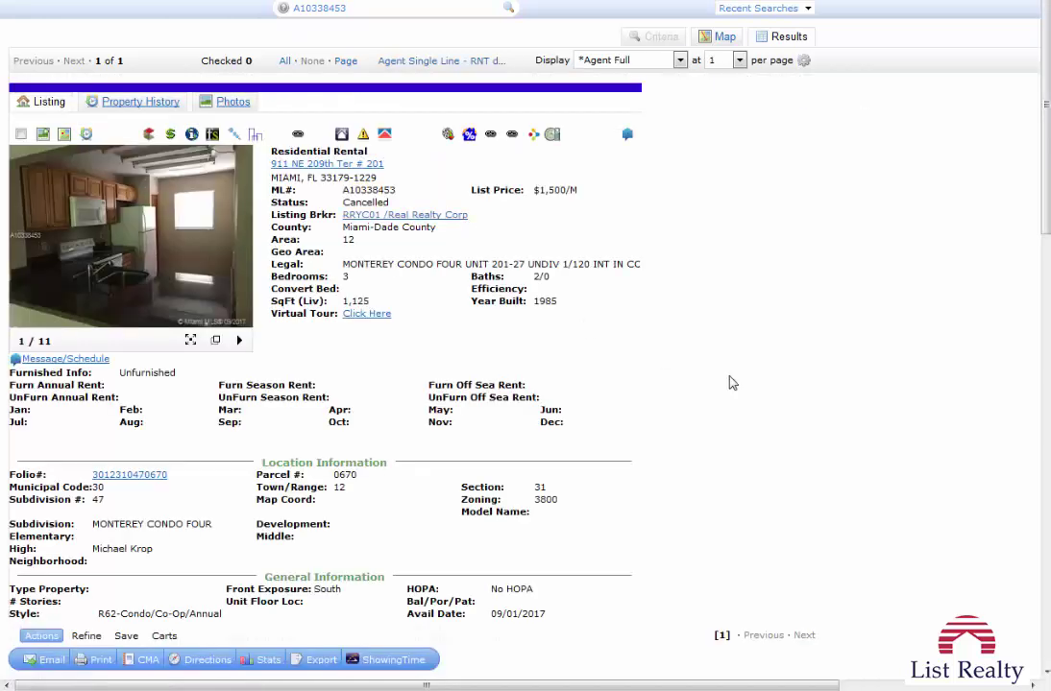
pyautogui.doubleClick(347, 204)
pyautogui.click(165, 111)
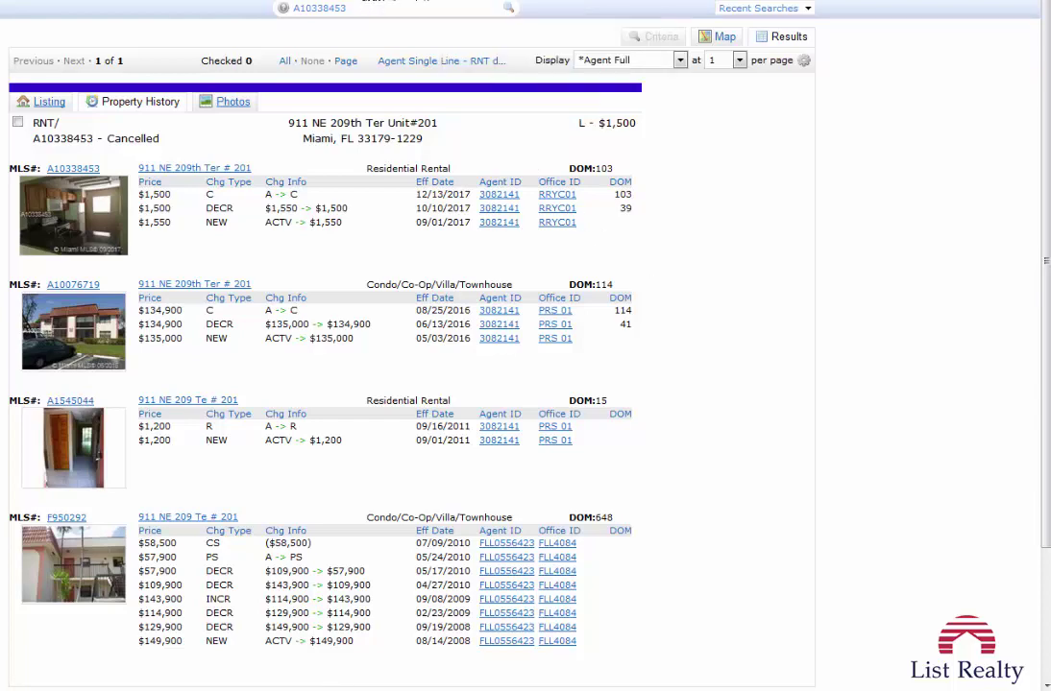
pyautogui.hotkey('ctrl', 'Tab')
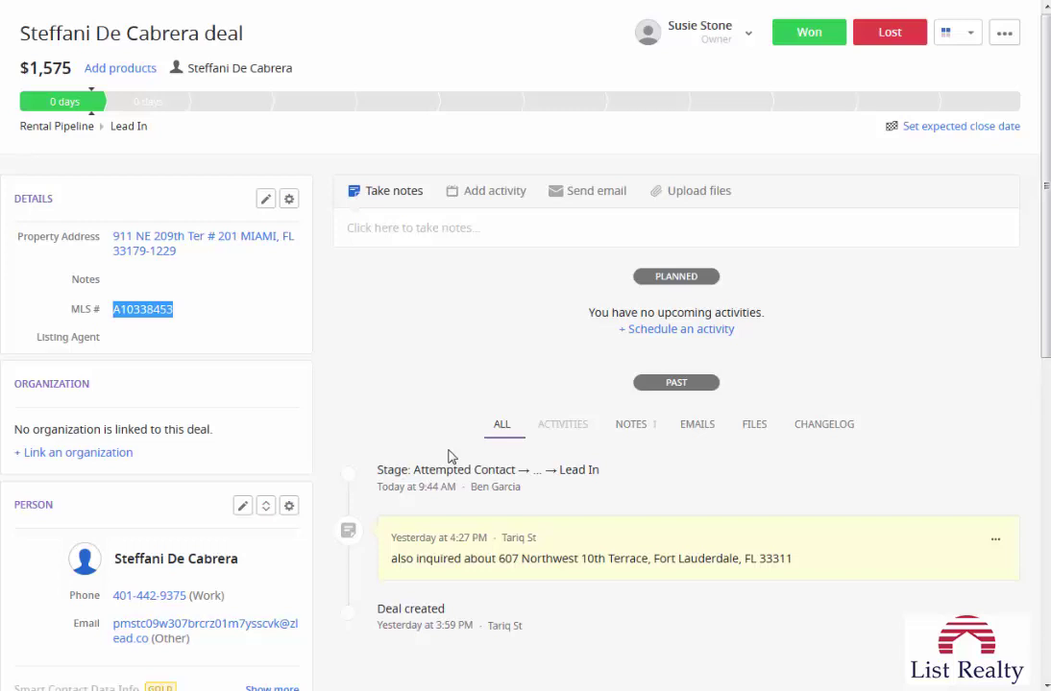
# Try moving the $1,575 deal from Lead In to Attempted Contact in the pipeline, and put it back in Lead In.
pyautogui.click(289, 3)
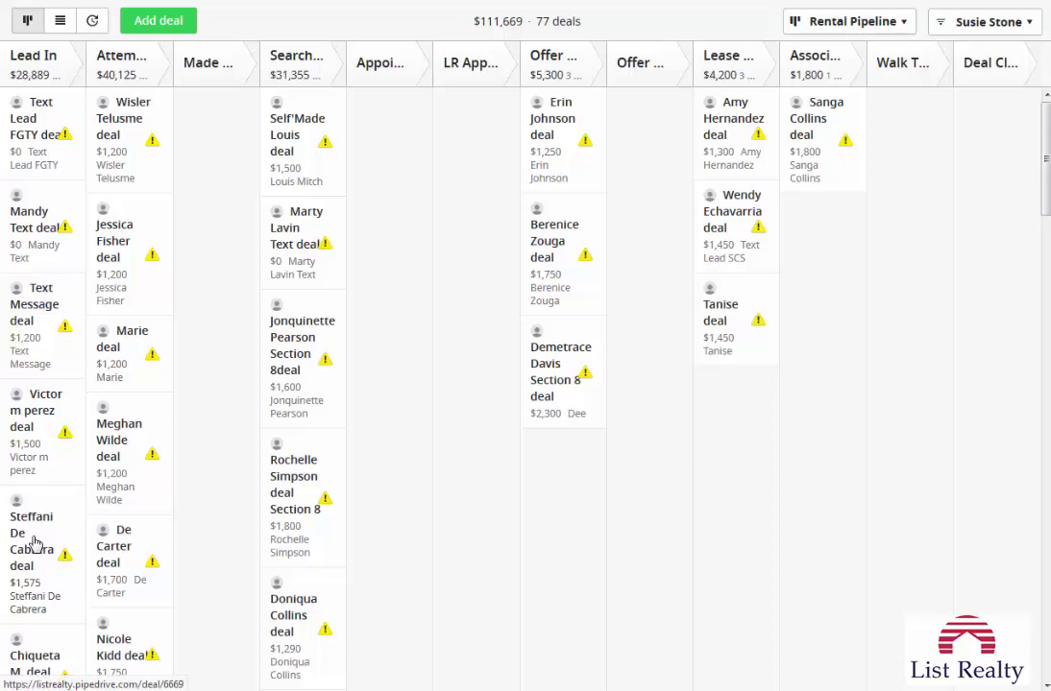
pyautogui.moveTo(34, 543); pyautogui.dragTo(114, 332)
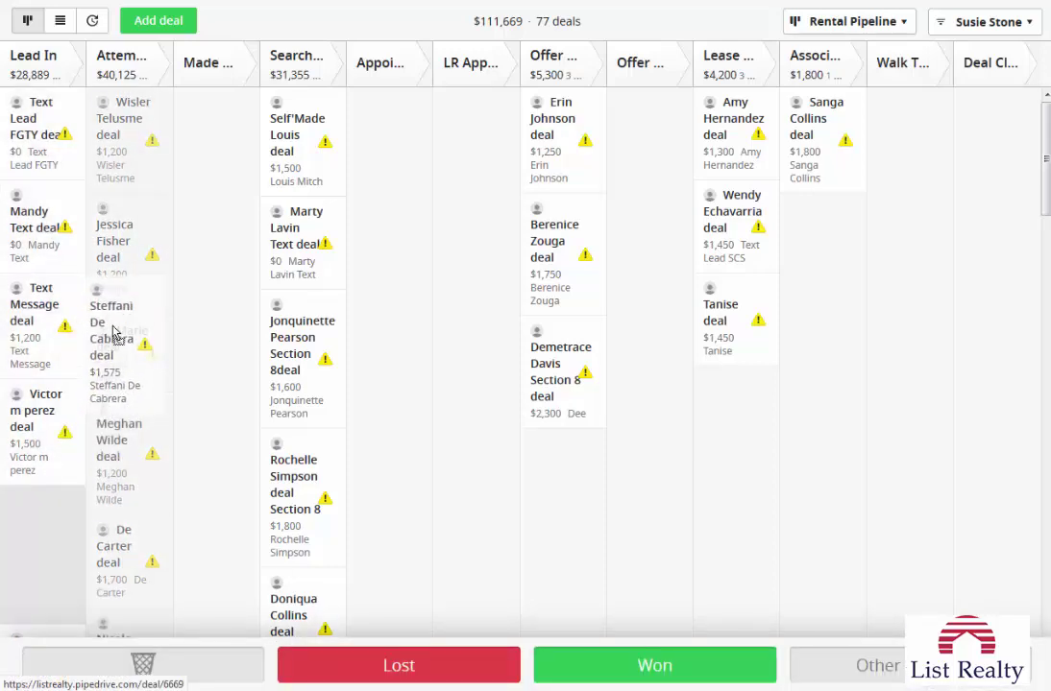
pyautogui.moveTo(114, 332); pyautogui.dragTo(117, 331)
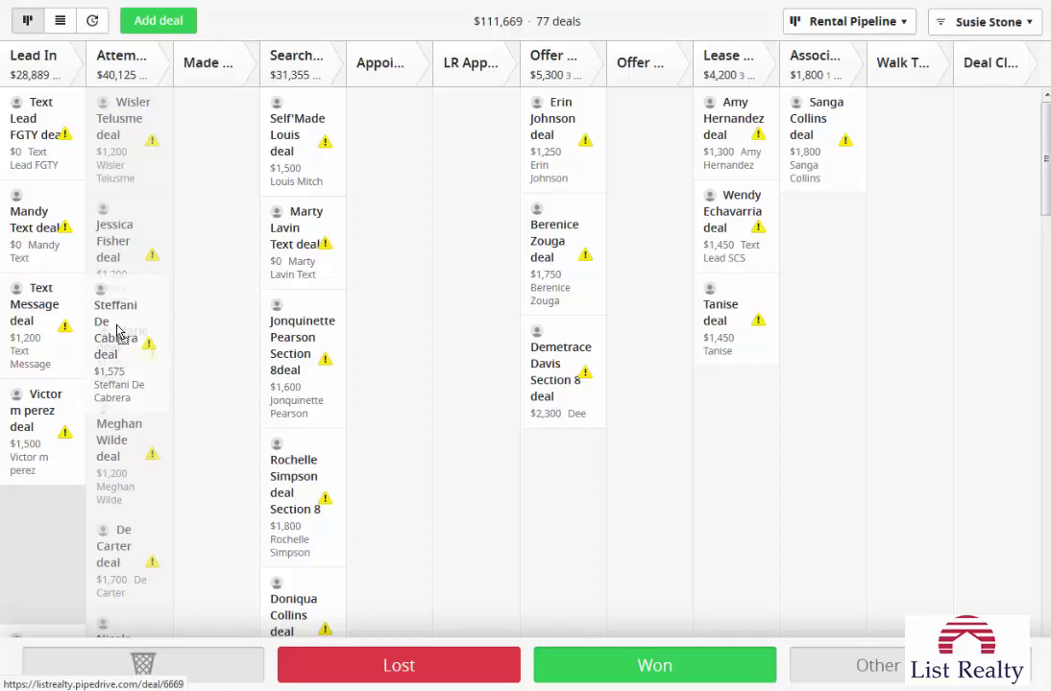
pyautogui.moveTo(117, 331); pyautogui.dragTo(113, 336)
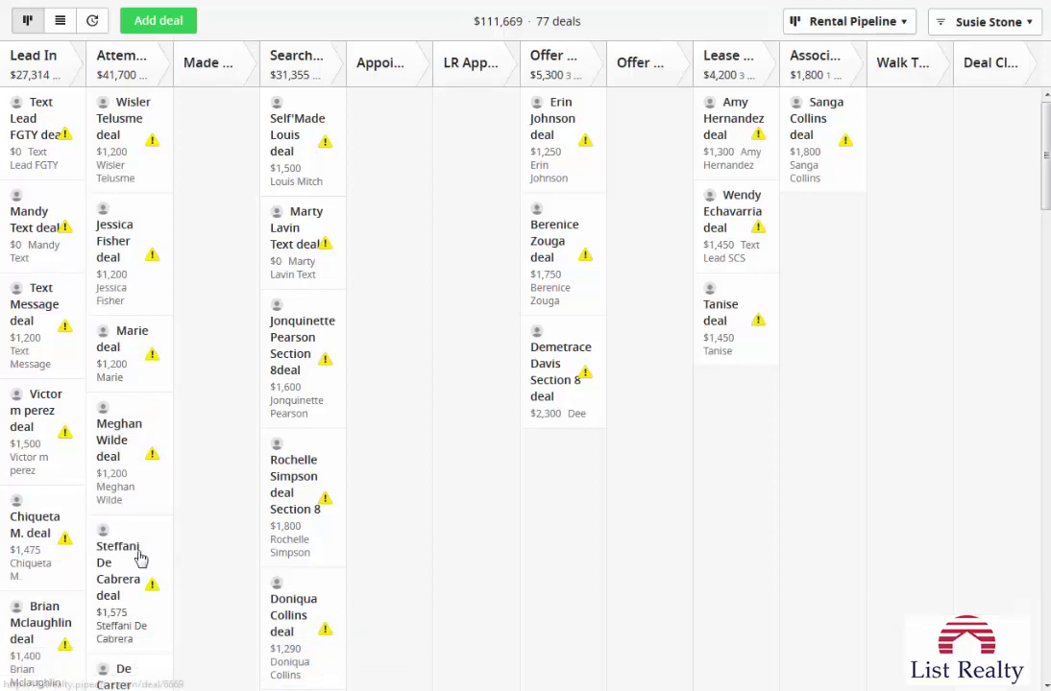
pyautogui.moveTo(141, 558); pyautogui.dragTo(44, 509)
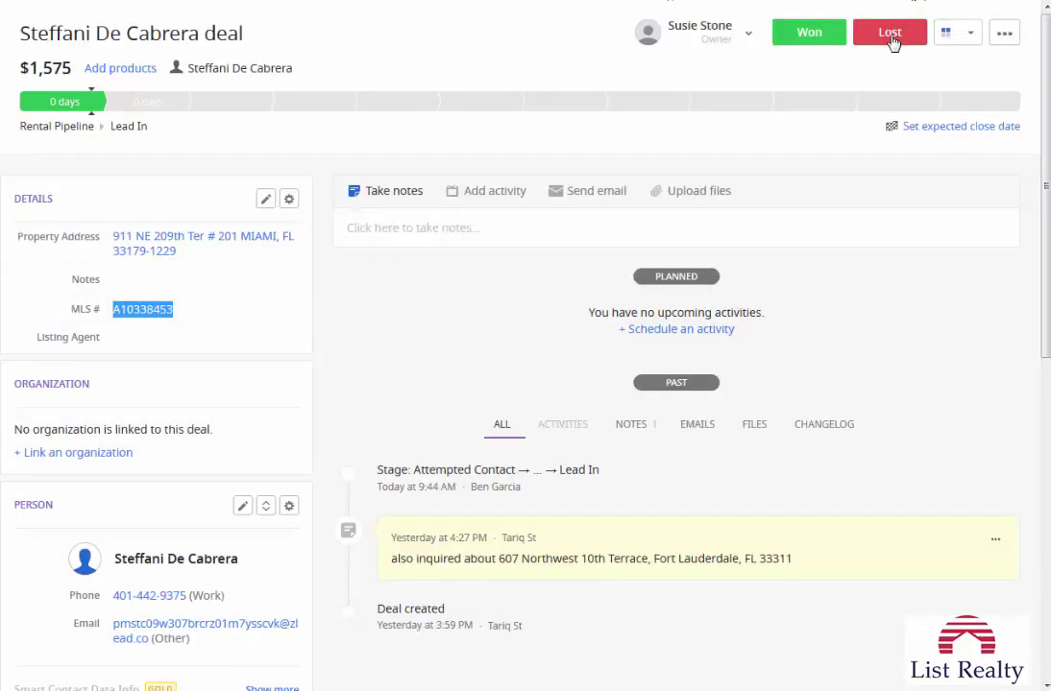
# Review the lost reasons available for the $1,575 deal and leave without marking it as lost.
pyautogui.click(890, 35)
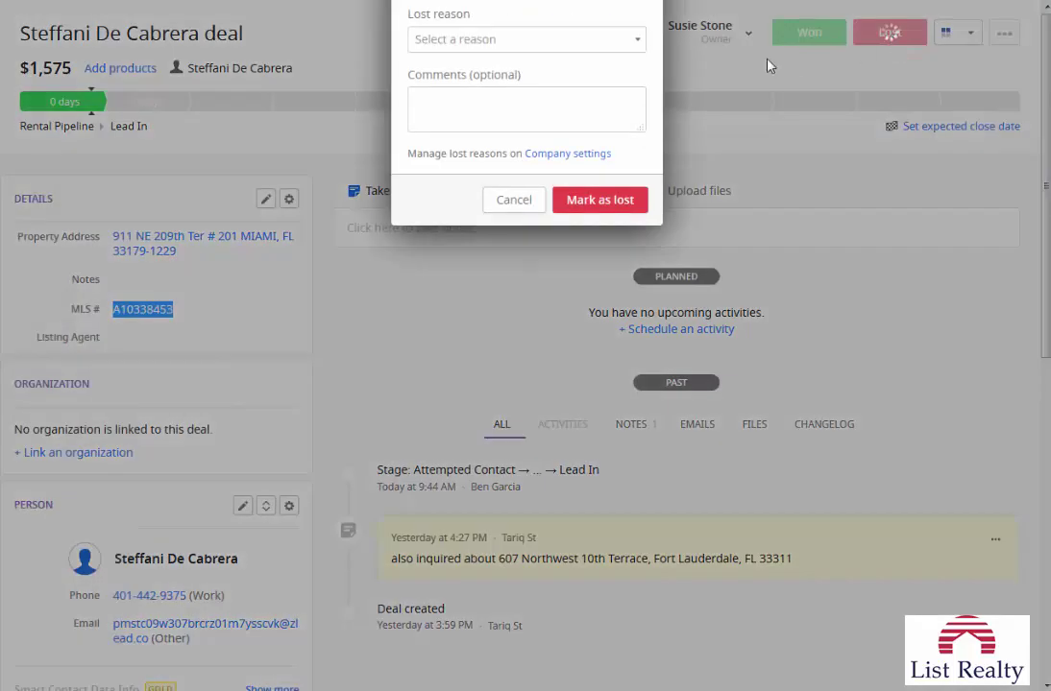
pyautogui.click(630, 42)
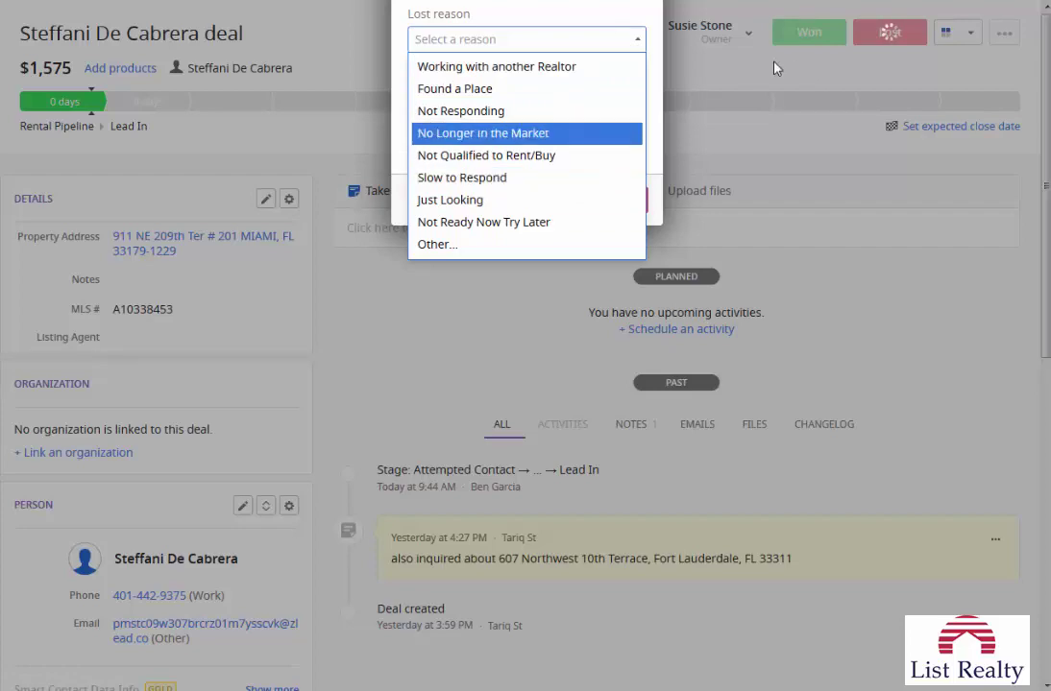
pyautogui.click(644, 2)
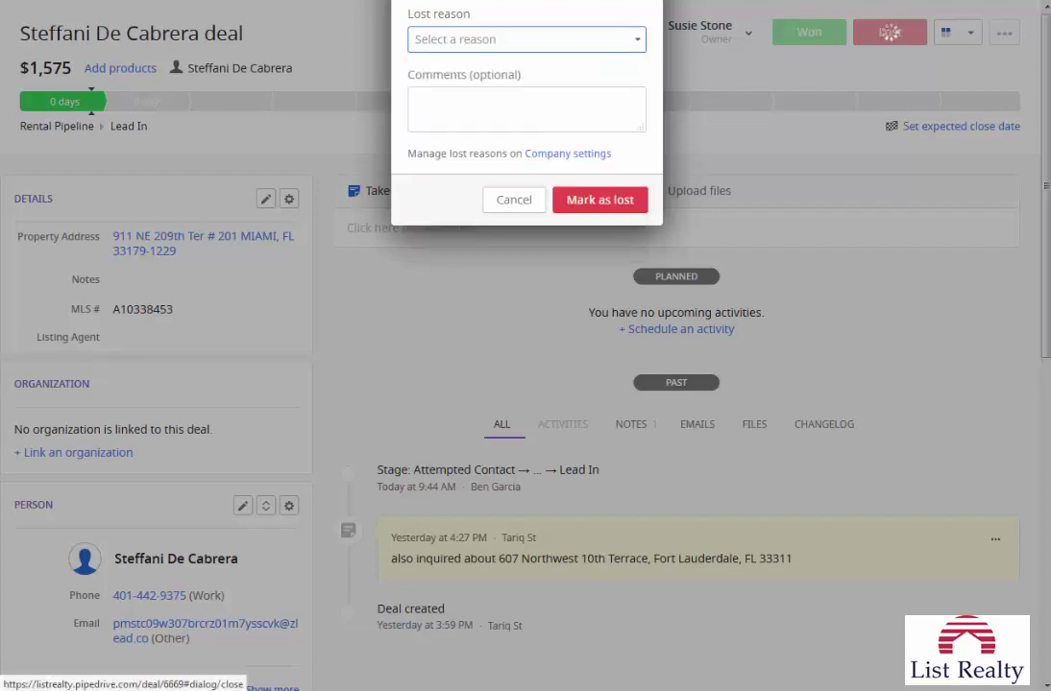
pyautogui.click(645, 2)
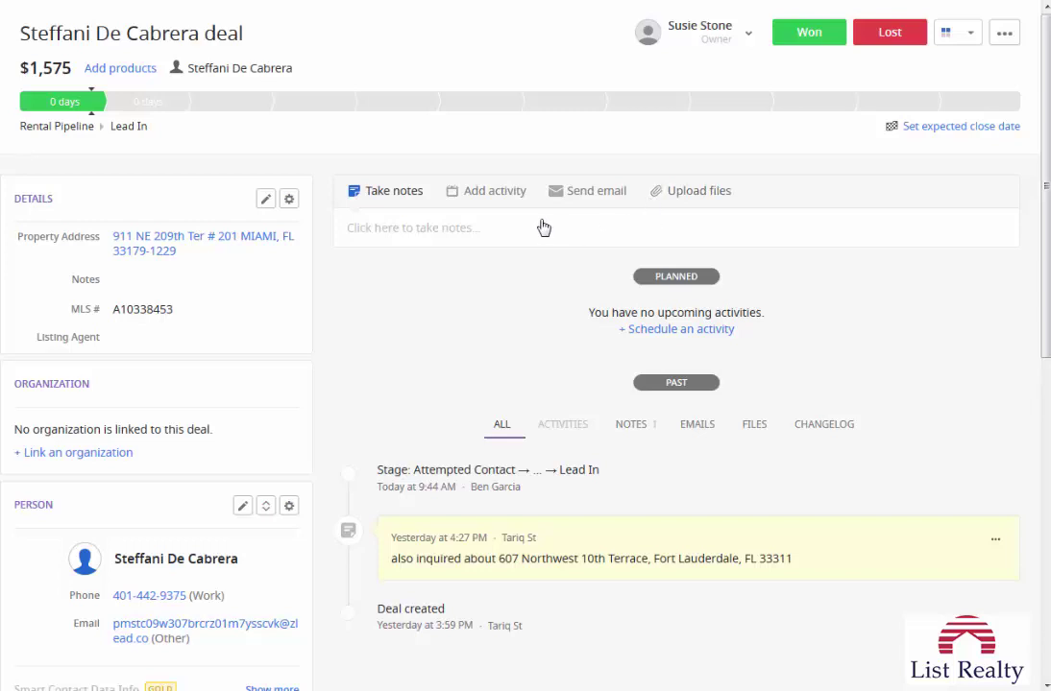
# Add the note "called texted and emailed" to the $1,575 deal and save it.
pyautogui.click(445, 228)
pyautogui.write('ca')
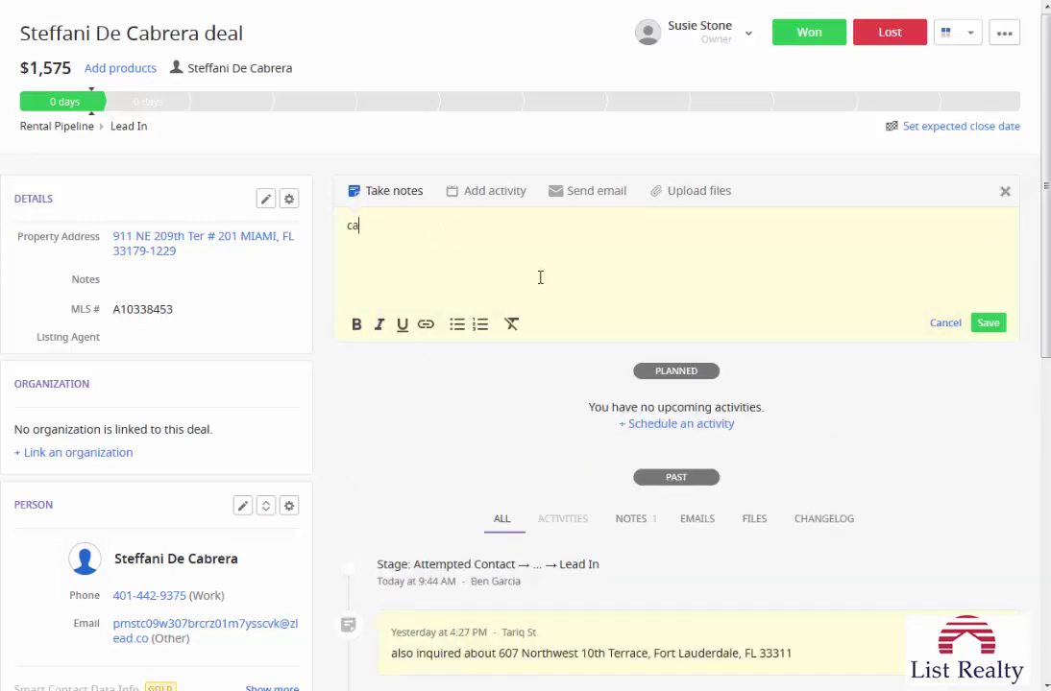
pyautogui.write('lled texted and emailed')
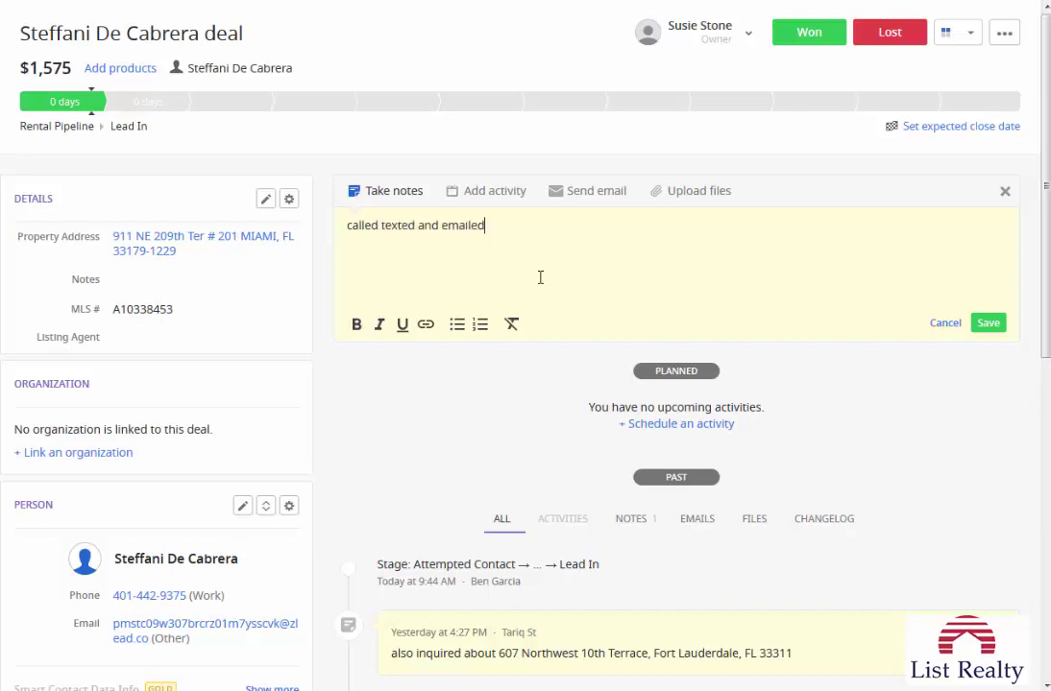
pyautogui.click(997, 328)
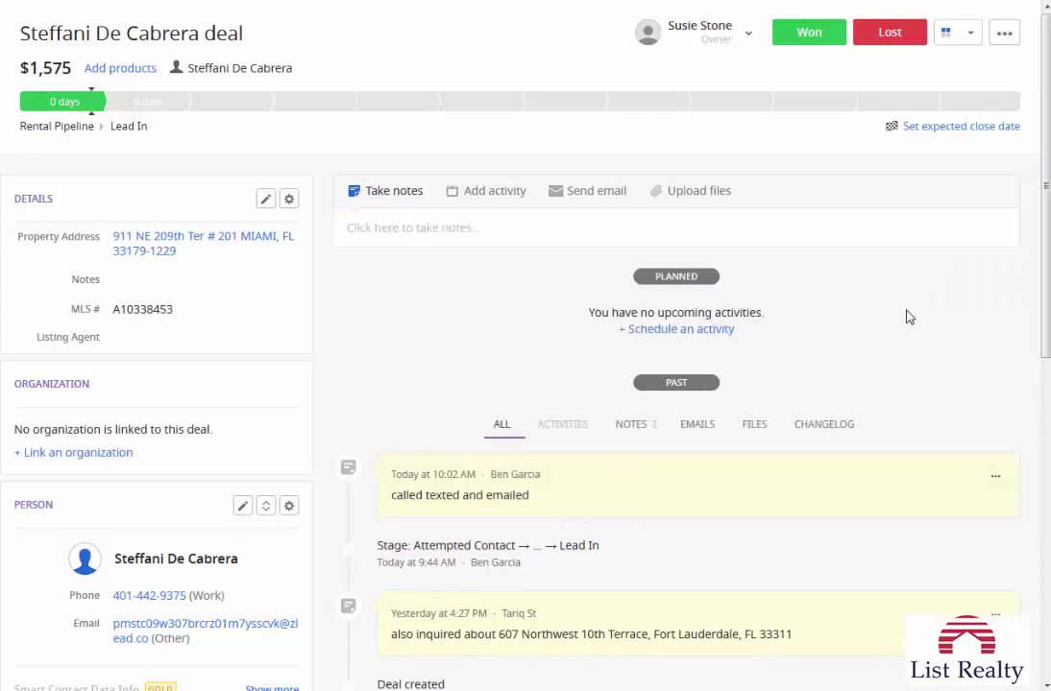
# Start a new call activity for the deal and set its time to 04:00 PM.
pyautogui.click(491, 197)
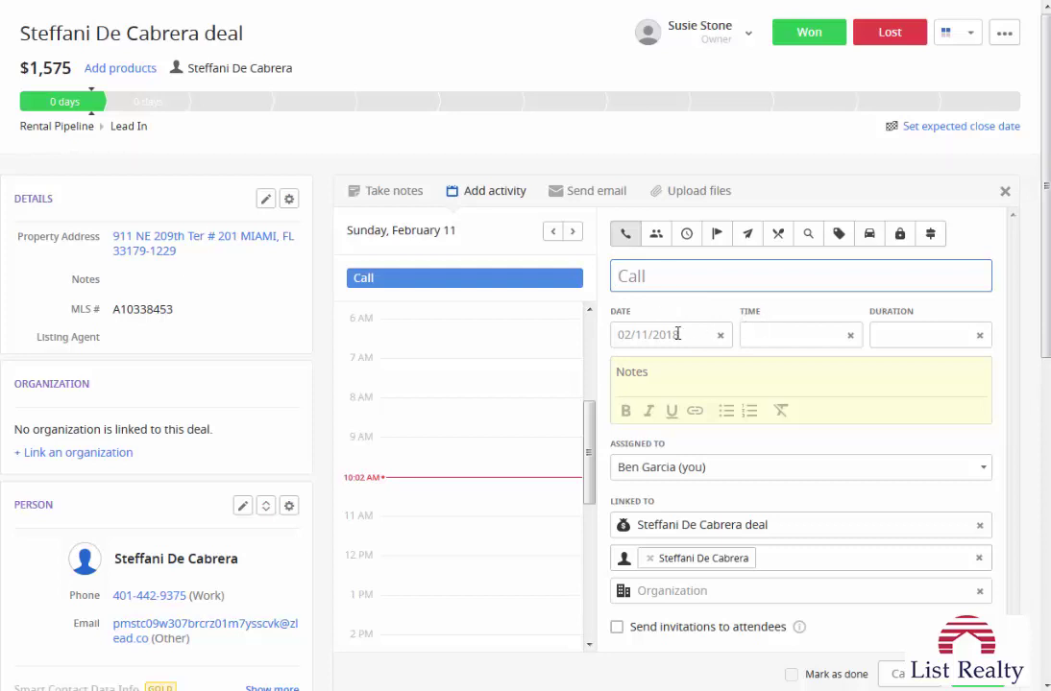
pyautogui.click(825, 327)
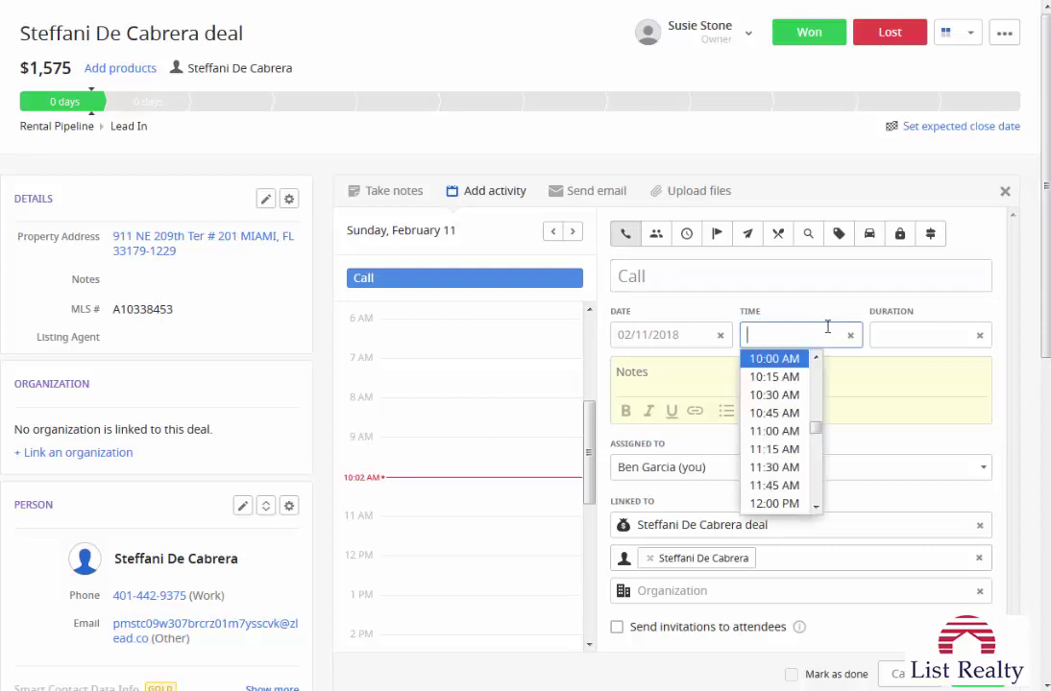
pyautogui.scroll(-1, 817, 437)
pyautogui.scroll(-2, 817, 449)
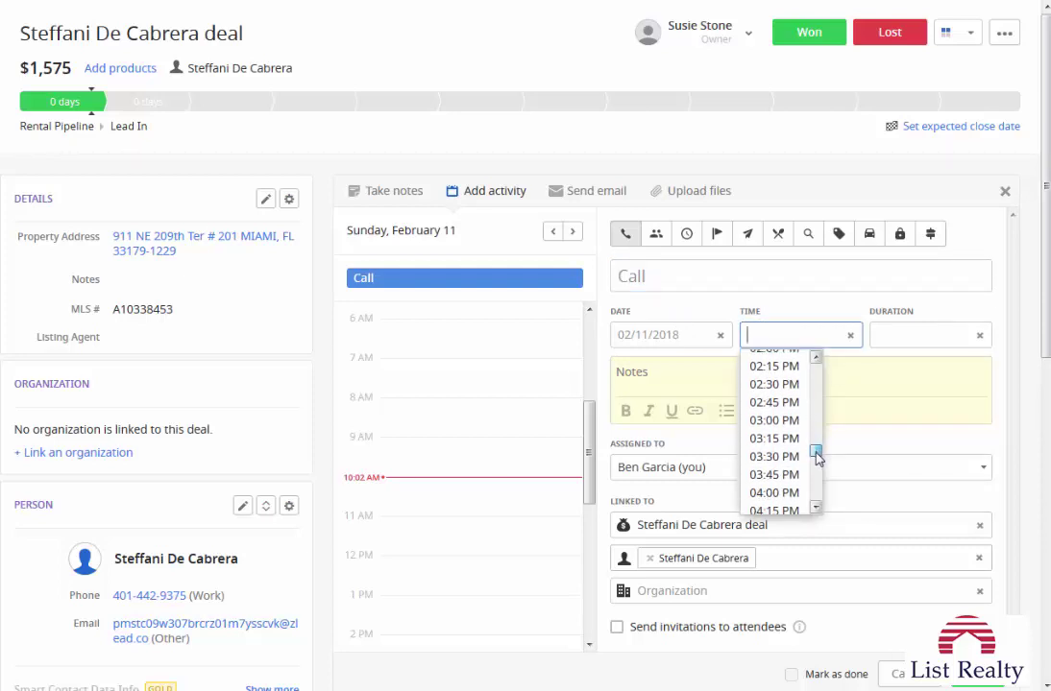
pyautogui.click(761, 484)
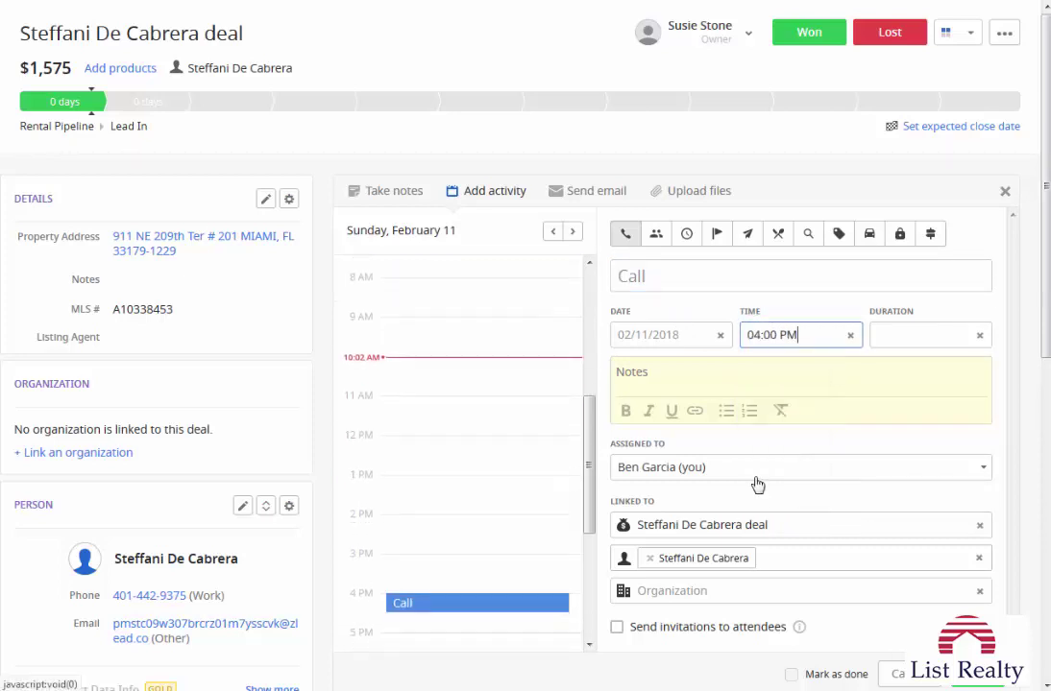
# Give the call activity the note "attempt contact again" and the date 02/12/2018, and save it.
pyautogui.click(693, 373)
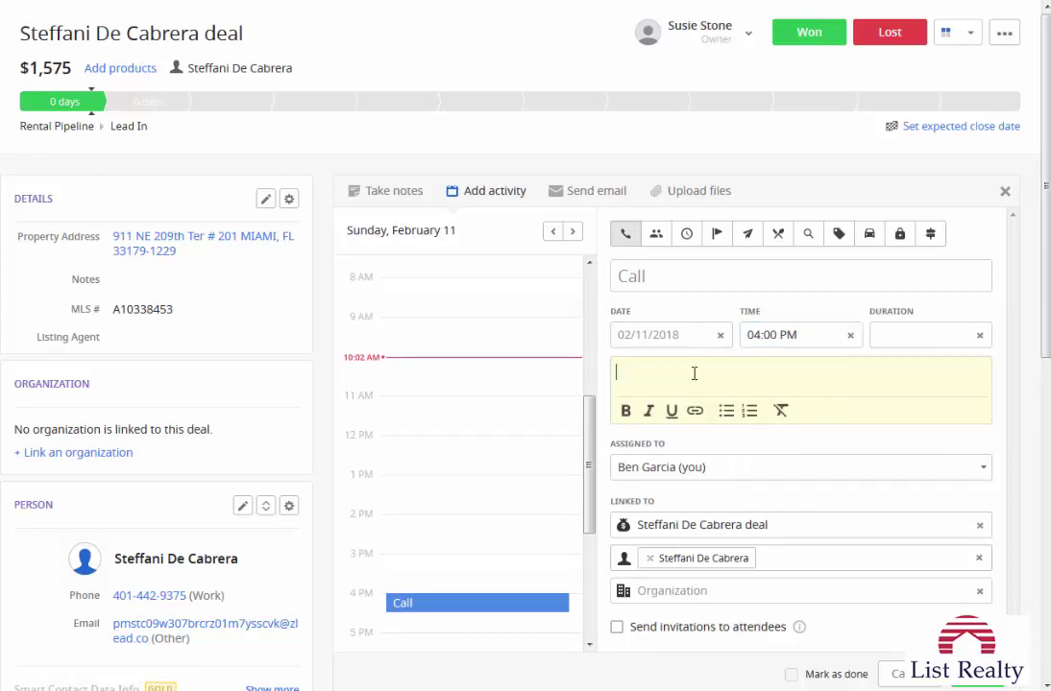
pyautogui.write('attempt copntact again')
pyautogui.click(669, 335)
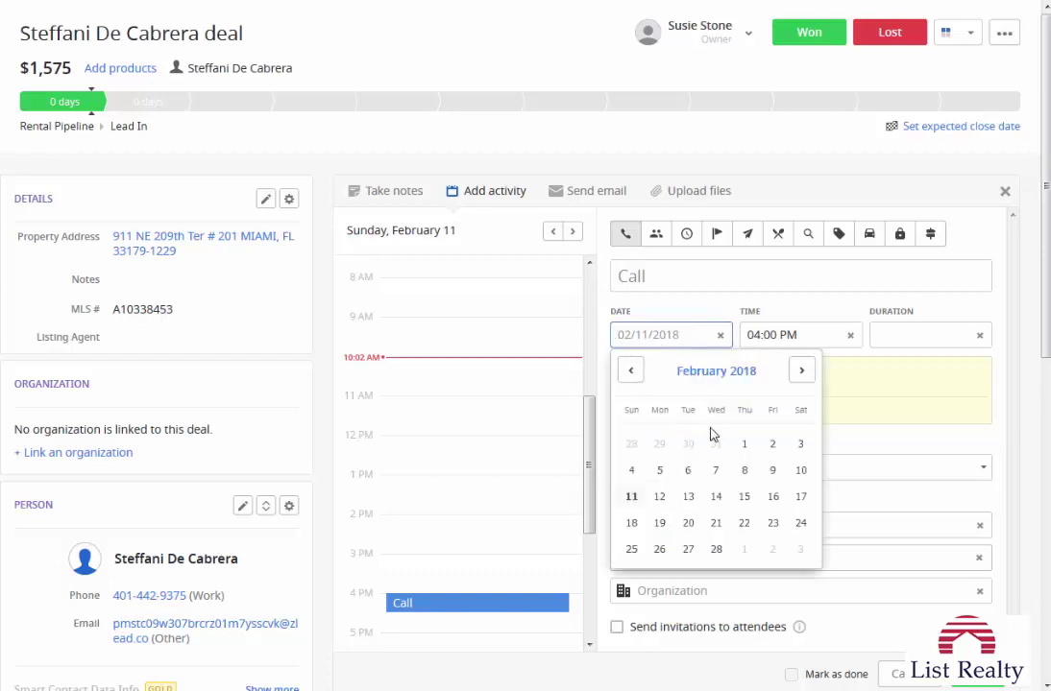
pyautogui.click(659, 496)
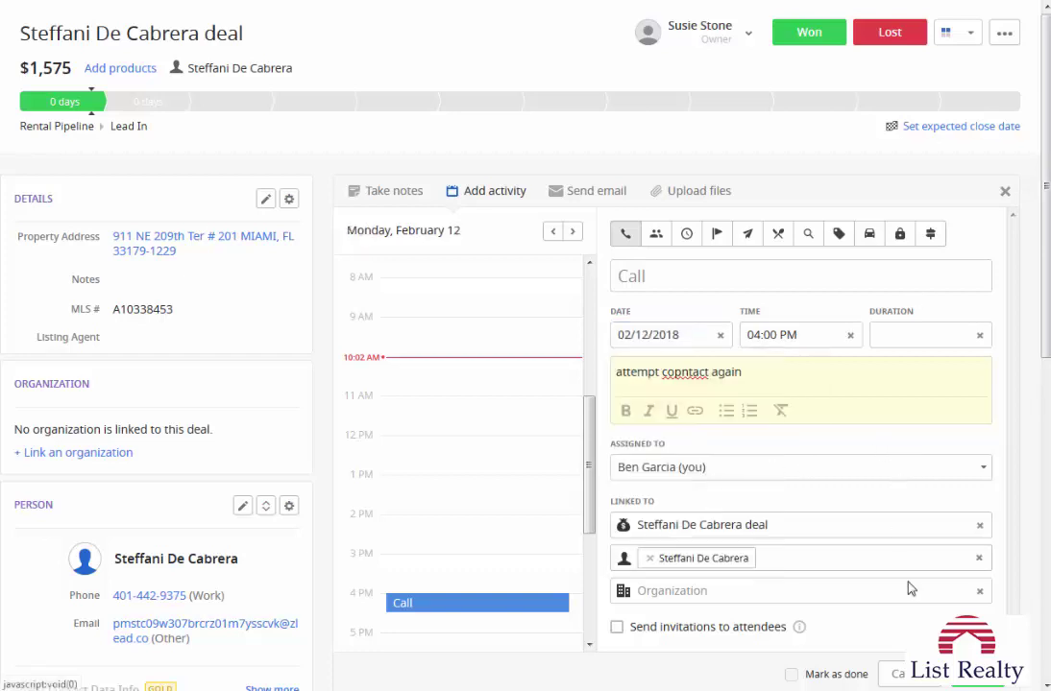
pyautogui.moveTo(675, 373); pyautogui.dragTo(687, 372)
pyautogui.write('n')
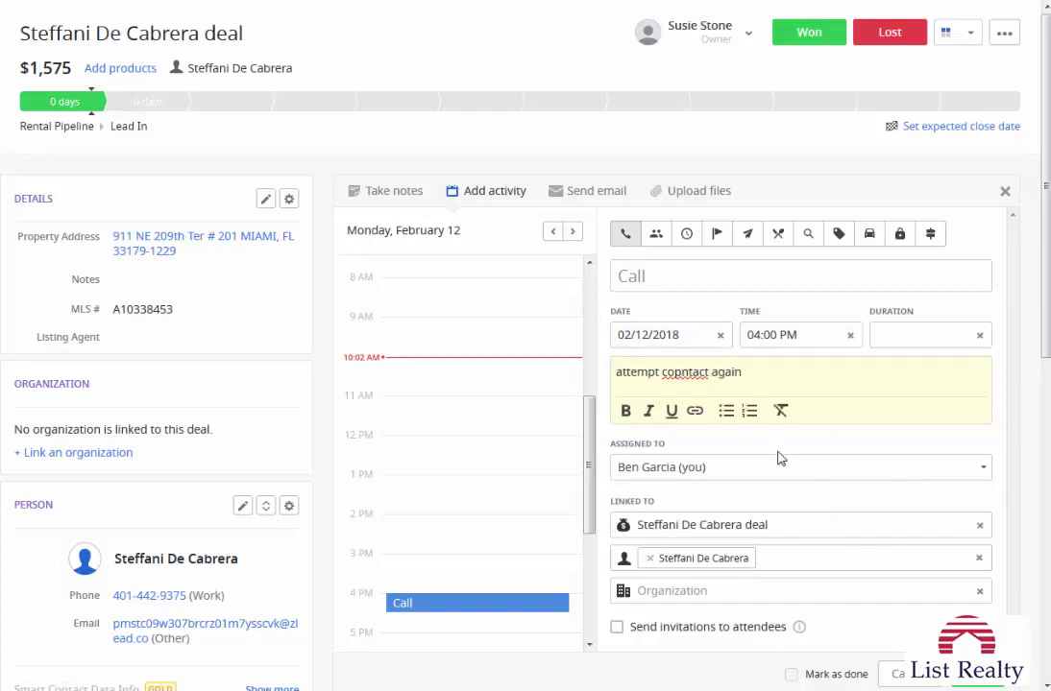
pyautogui.click(807, 375)
pyautogui.click(975, 675)
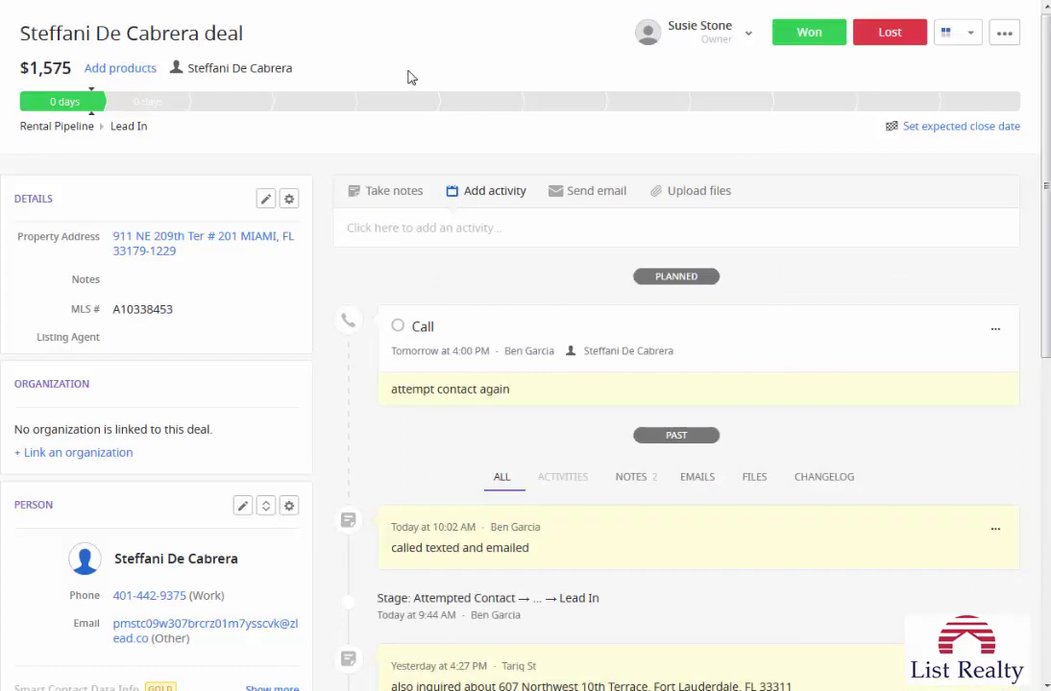
# Return to the pipeline, check the activity indicator on the $1,575 Lead In deal, and reopen that deal.
pyautogui.hotkey('alt', 'Left')
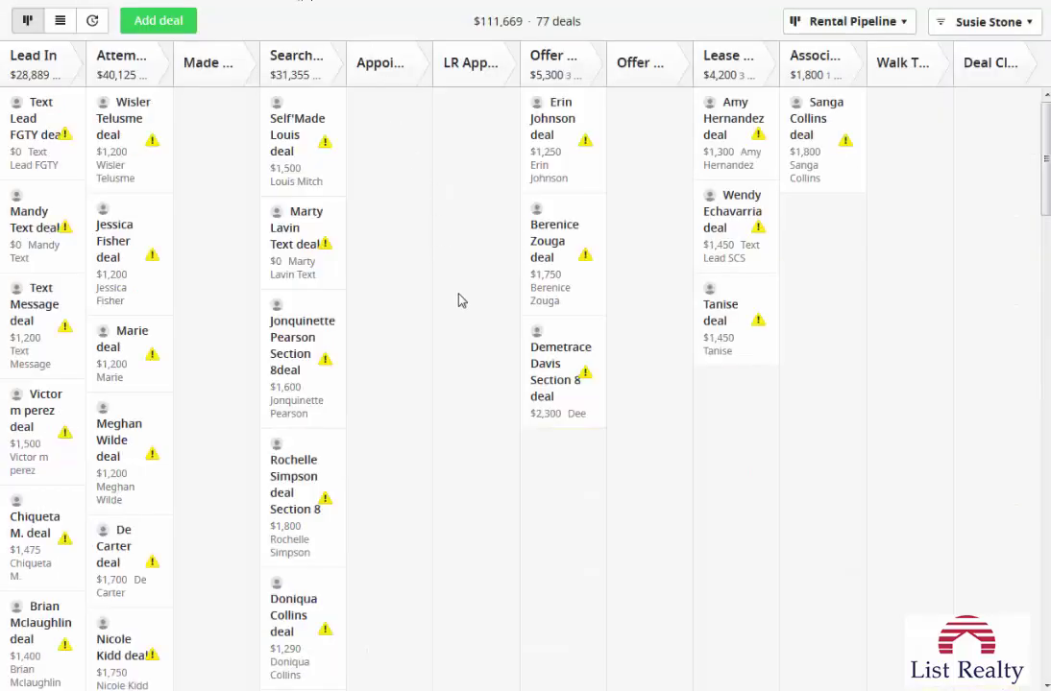
pyautogui.scroll(-4, 457, 301)
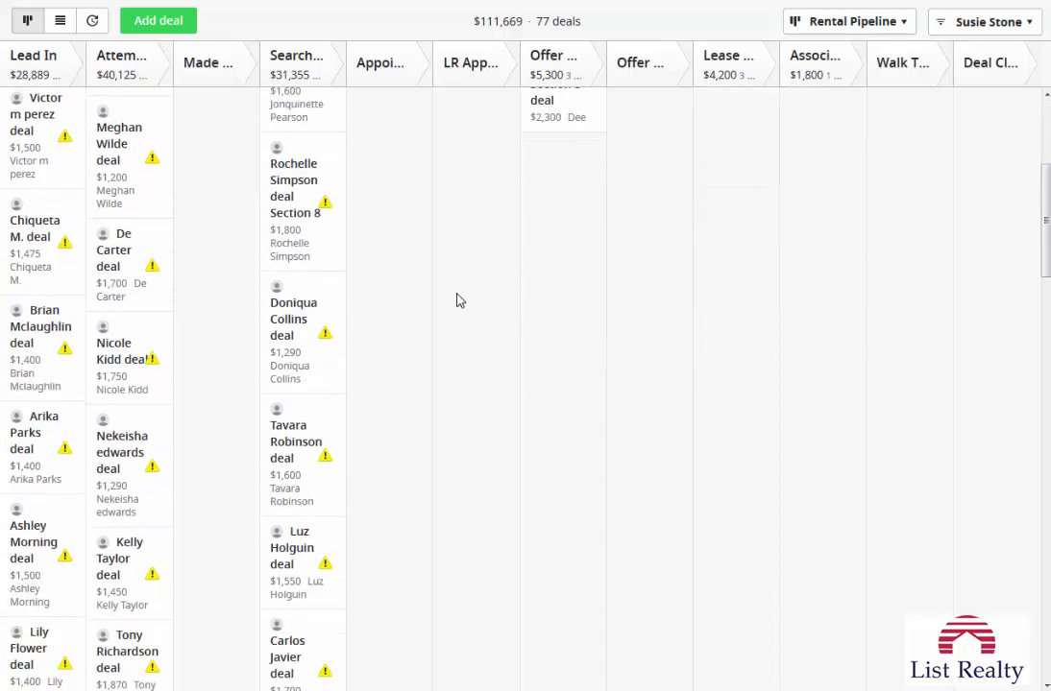
pyautogui.scroll(4, 457, 298)
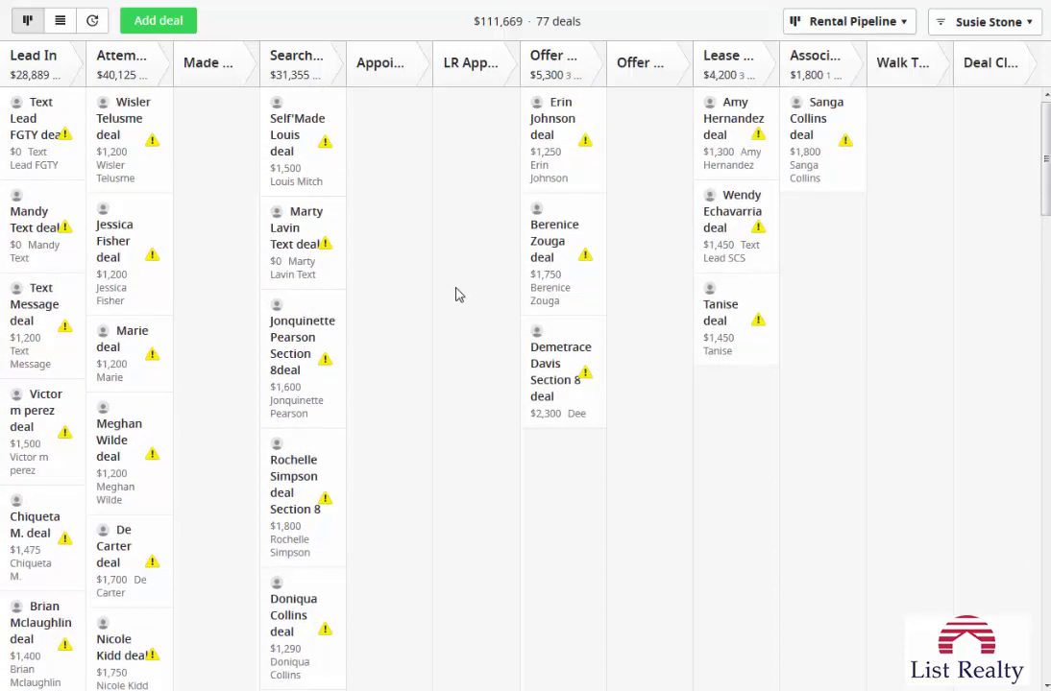
pyautogui.scroll(-6, 458, 294)
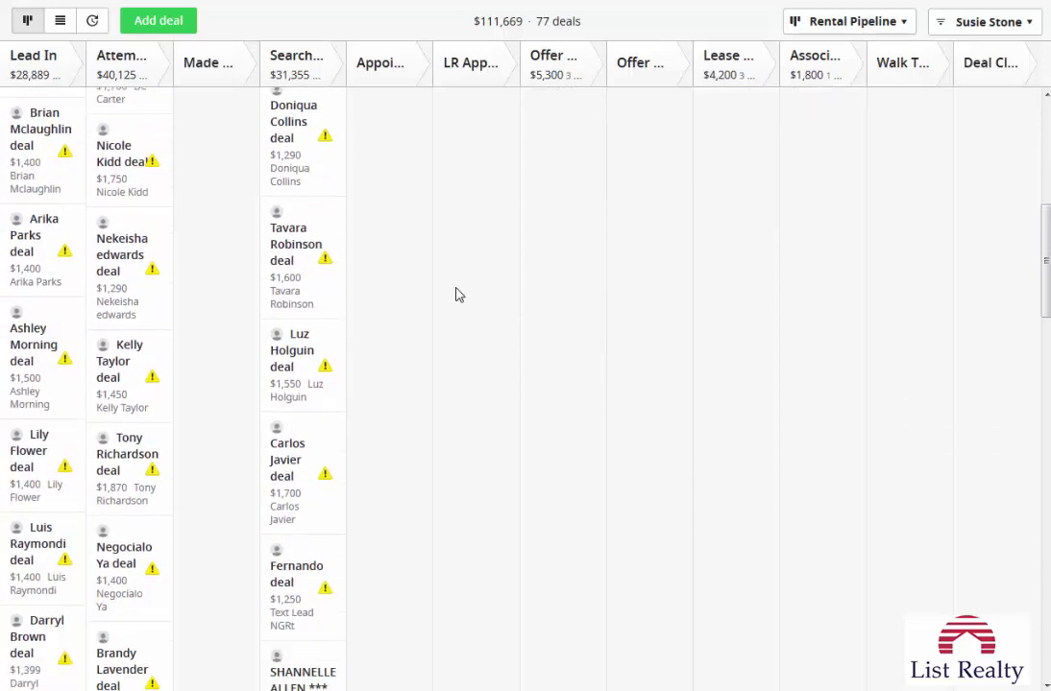
pyautogui.scroll(-8, 457, 294)
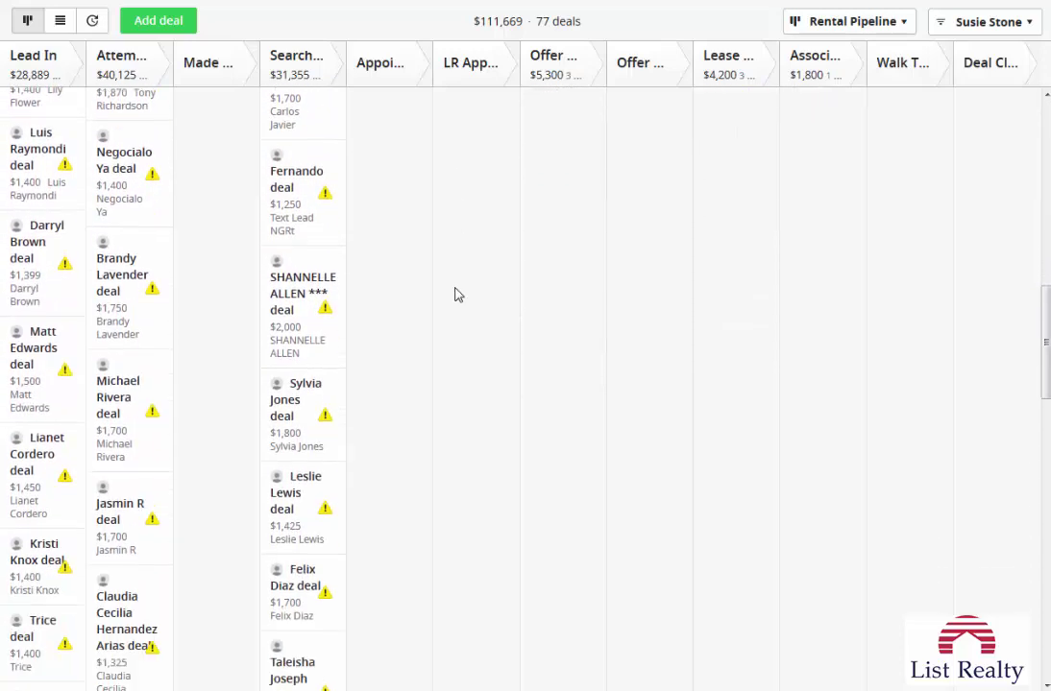
pyautogui.scroll(-8, 457, 295)
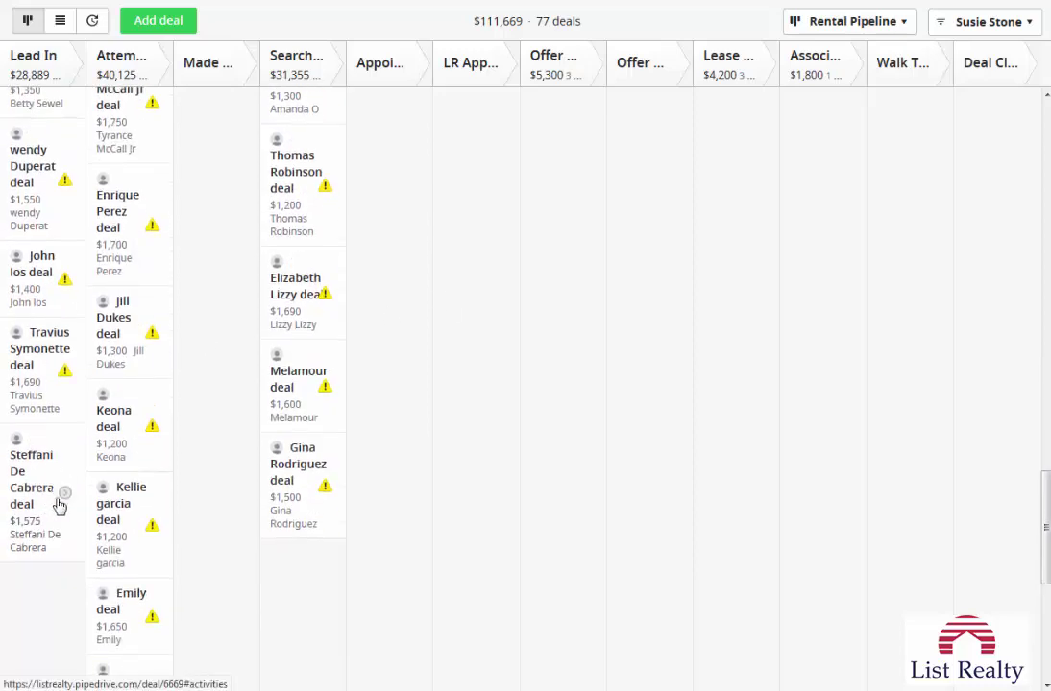
pyautogui.click(44, 497)
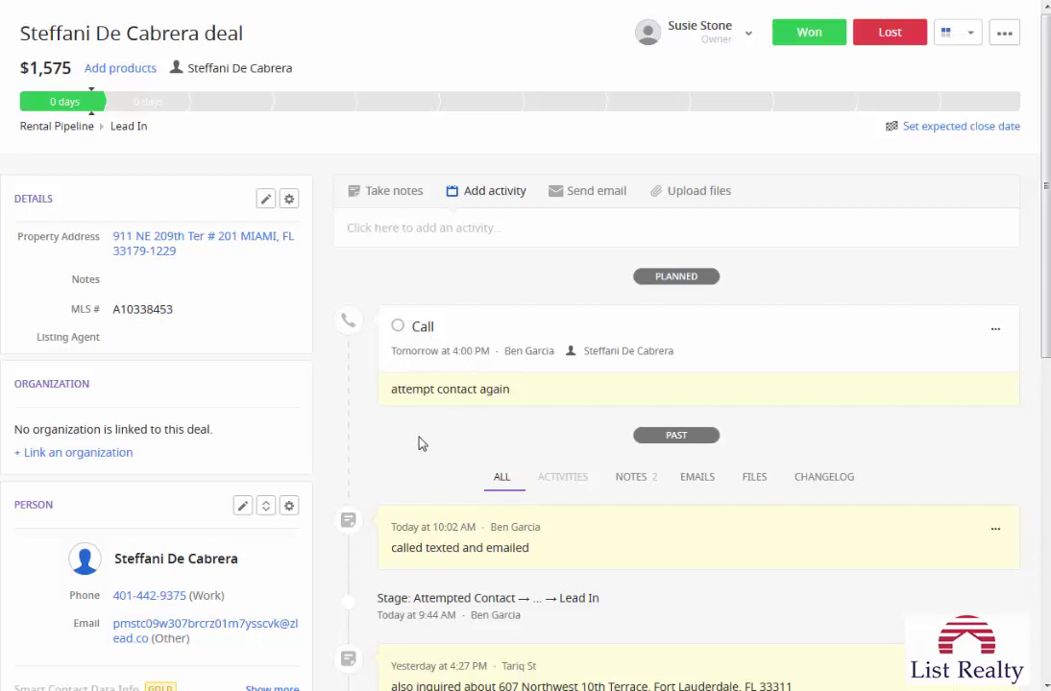
# Delete the planned call activity with the note "attempt contact again" from the deal.
pyautogui.click(996, 330)
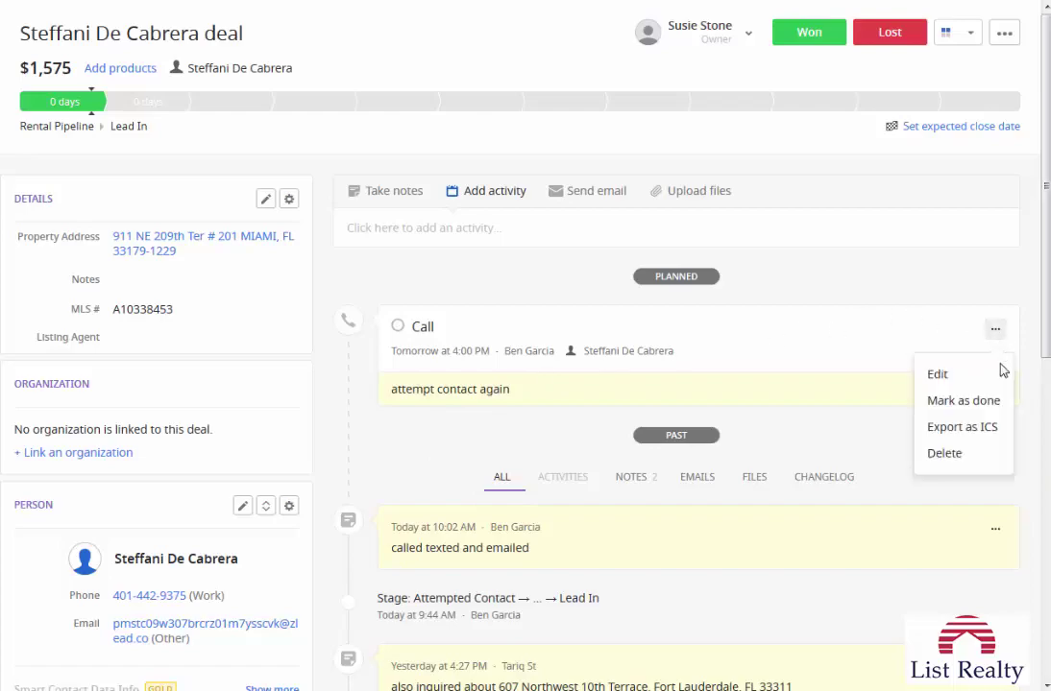
pyautogui.click(978, 454)
pyautogui.click(503, 259)
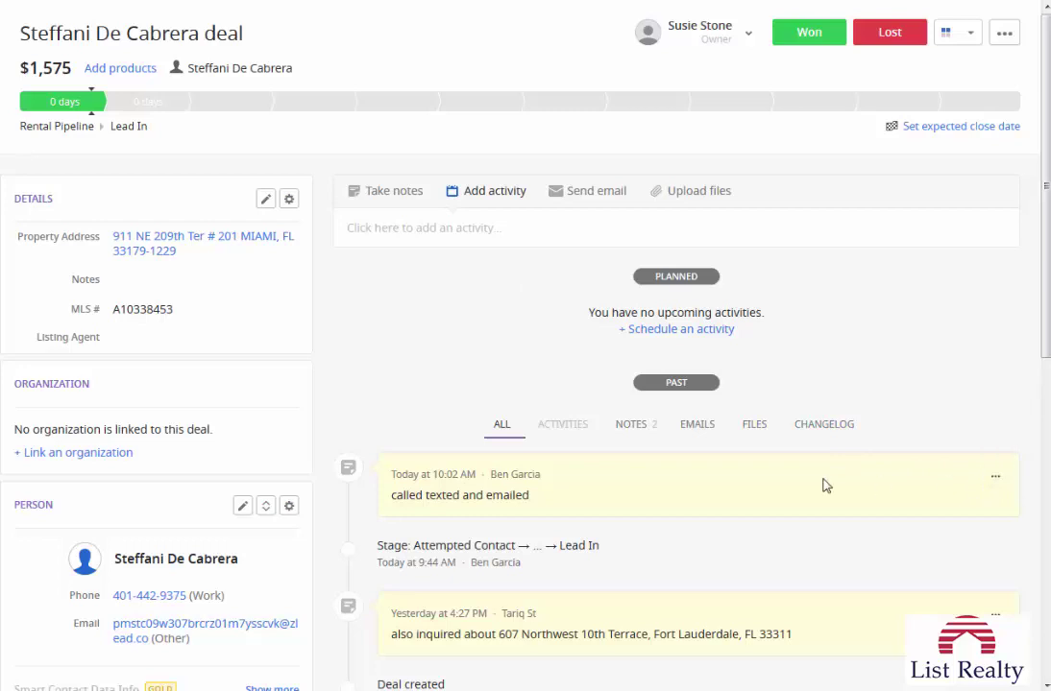
# Delete the "called texted and emailed" note from the deal's history.
pyautogui.click(393, 196)
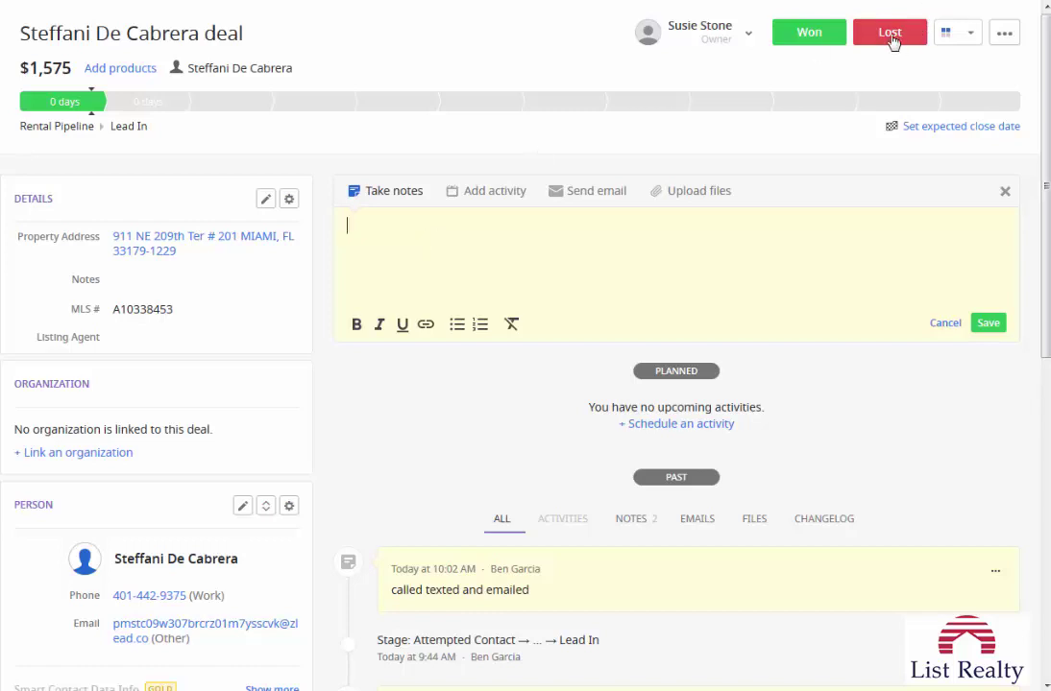
pyautogui.scroll(-1, 925, 460)
pyautogui.scroll(-4, 925, 460)
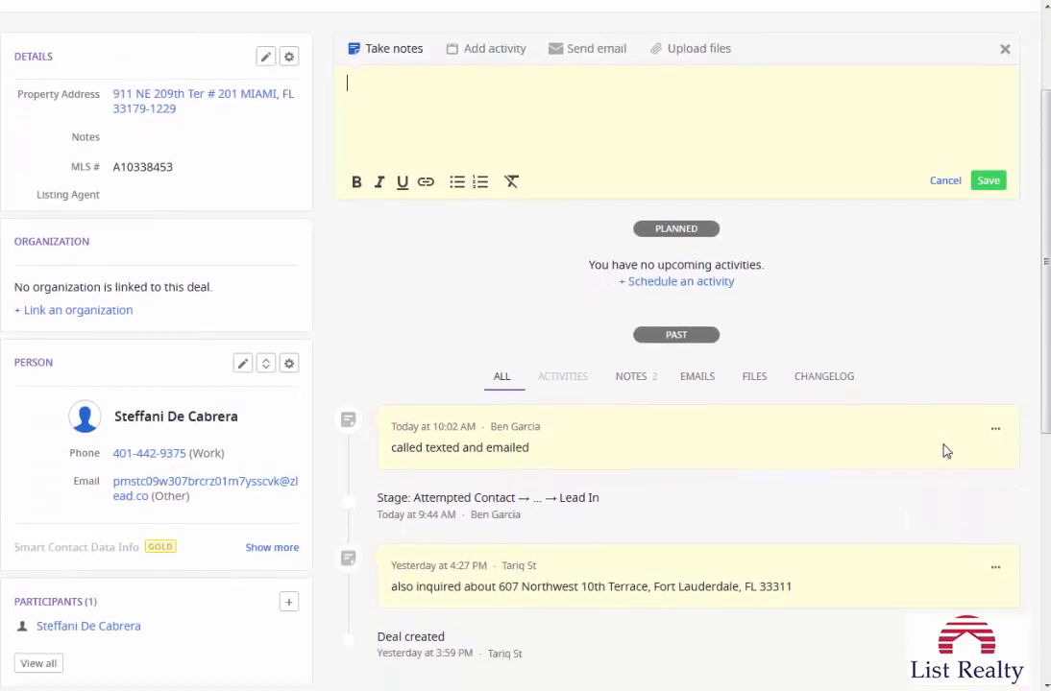
pyautogui.click(995, 373)
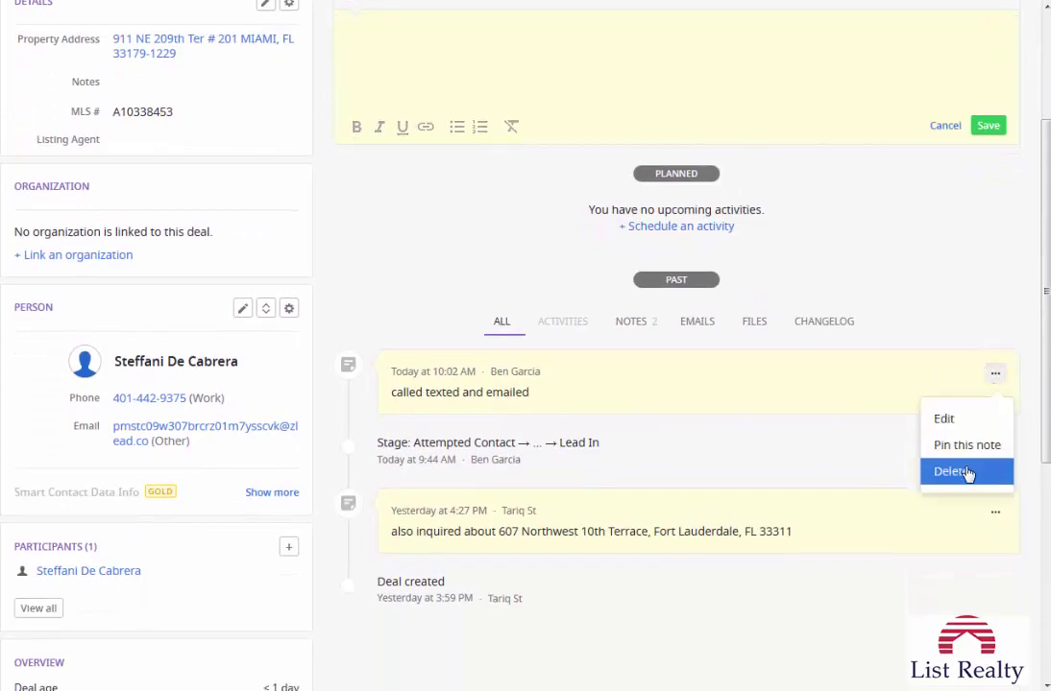
pyautogui.click(968, 472)
pyautogui.click(498, 257)
pyautogui.scroll(2, 422, 326)
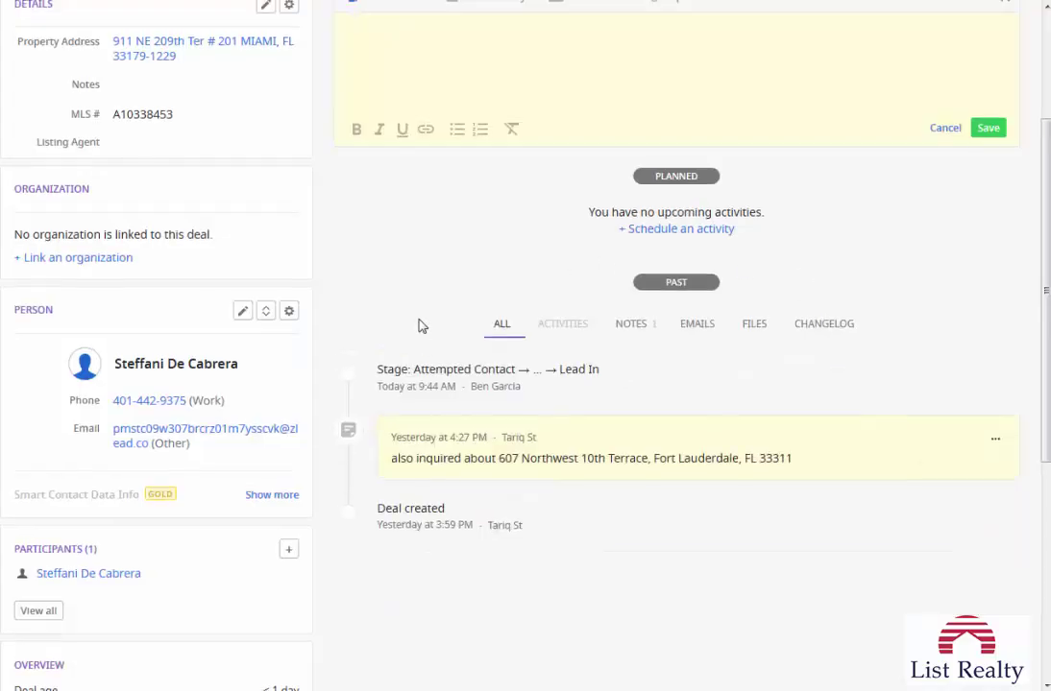
pyautogui.scroll(-1, 423, 331)
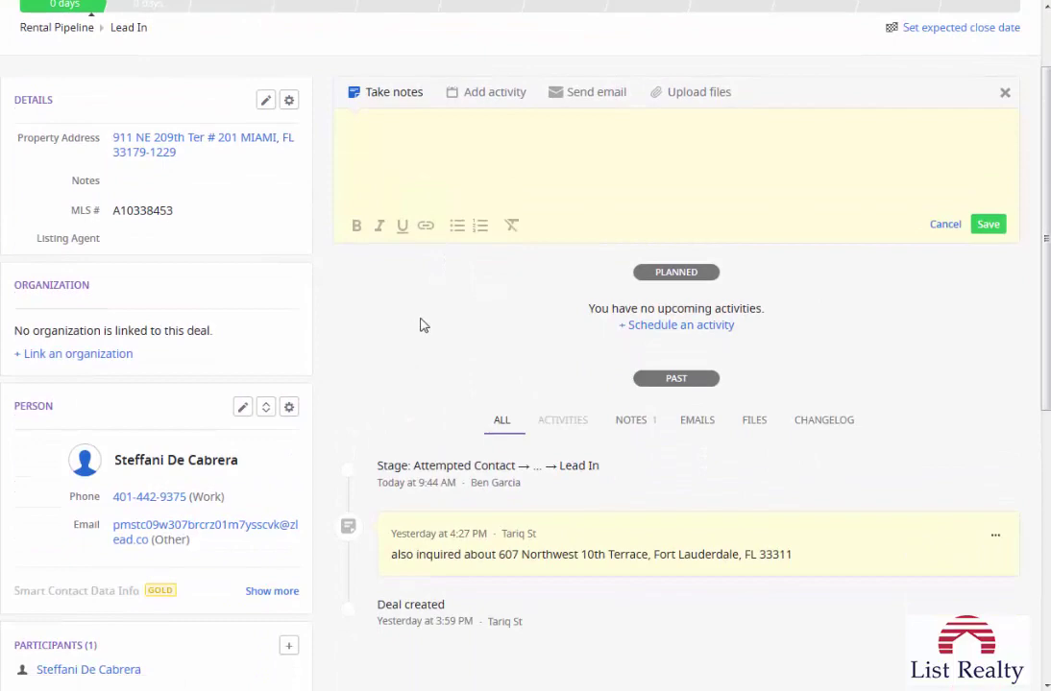